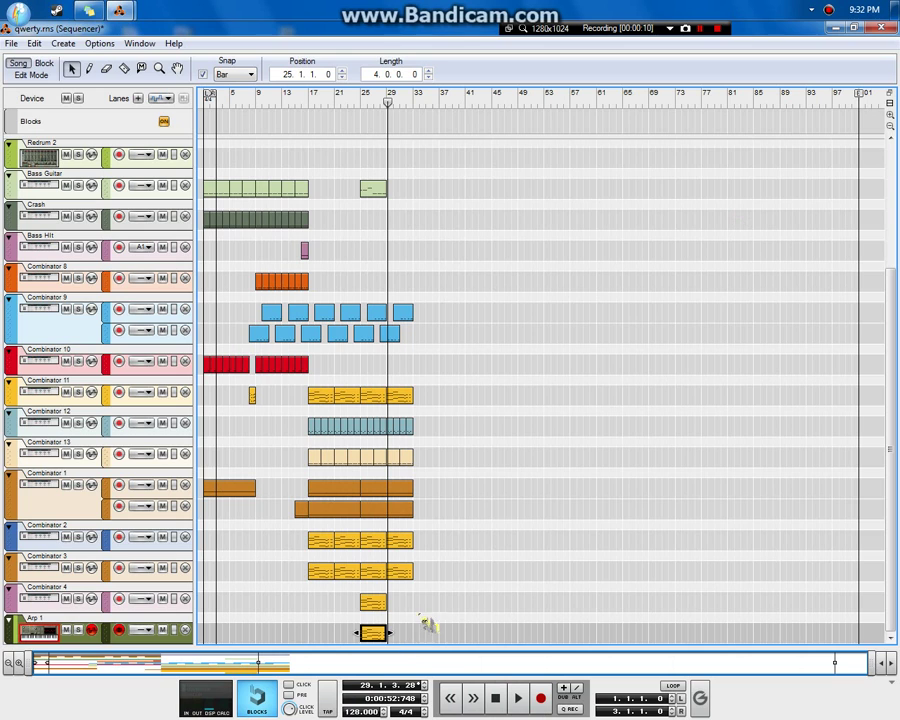
# Delete the selected bar 25 clip on Arp 1, along with the Arp 1 track and its device.
pyautogui.press('Delete')
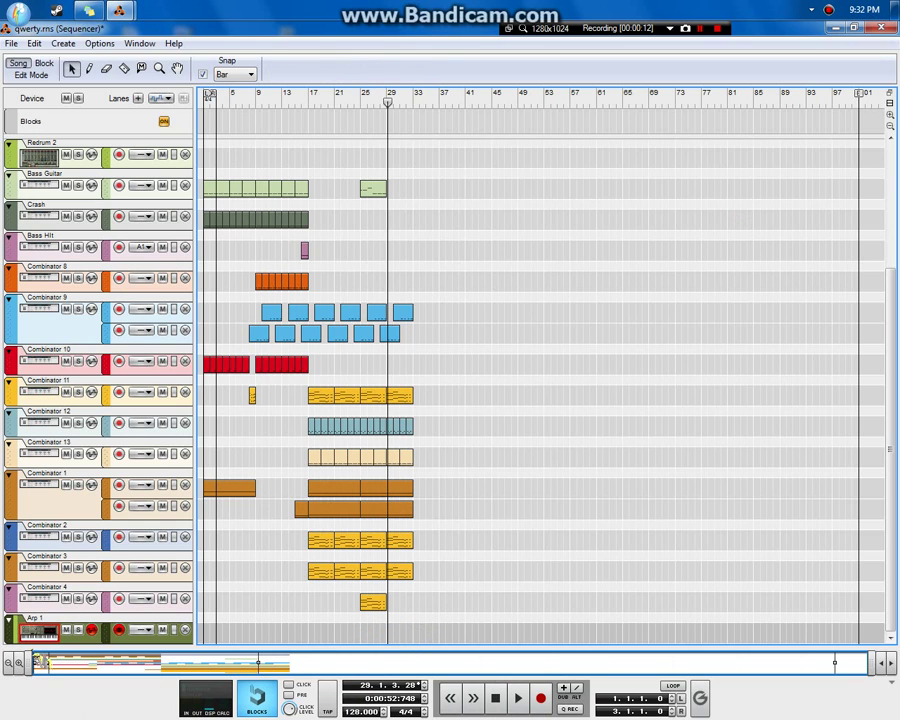
pyautogui.rightClick(60, 583)
pyautogui.click(112, 267)
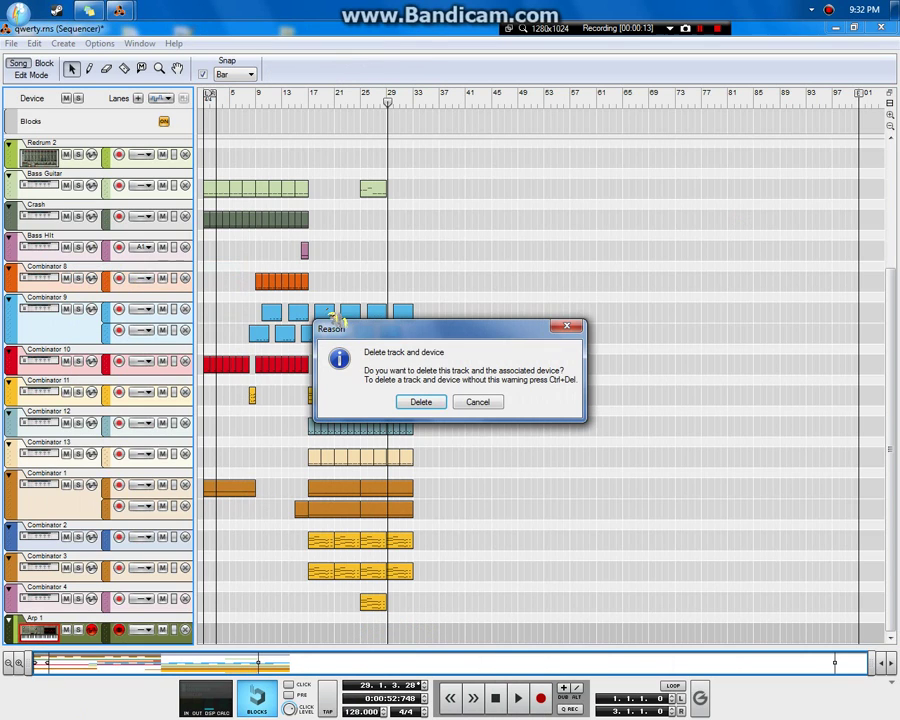
pyautogui.click(421, 402)
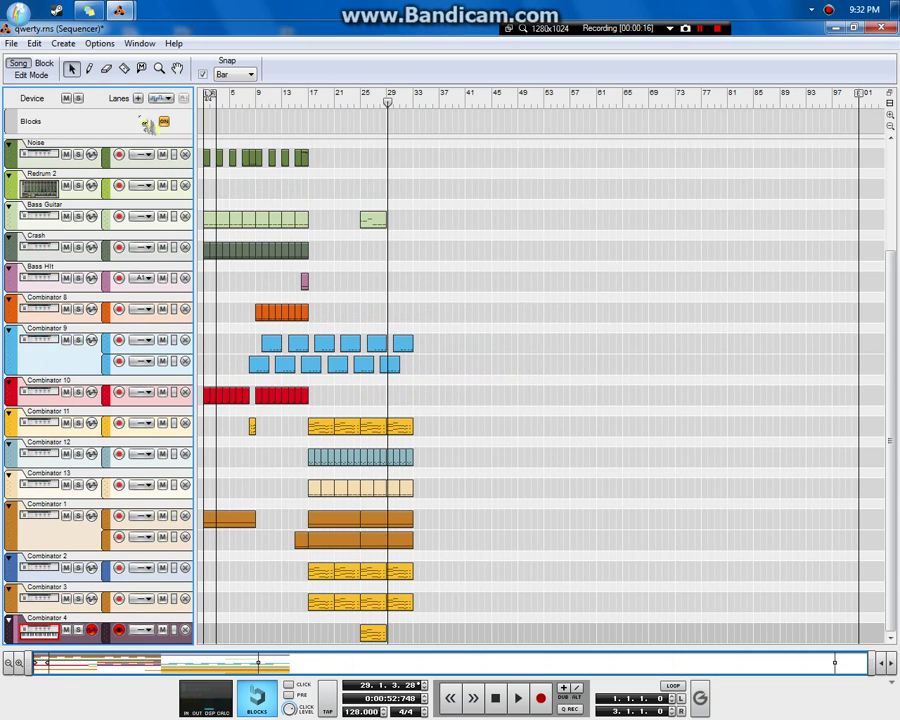
# Add an RPG-8 Monophonic Arpeggiator to Combinator 4 in the rack and create a sequencer track for it.
pyautogui.moveTo(122, 40)
pyautogui.click(75, 68)
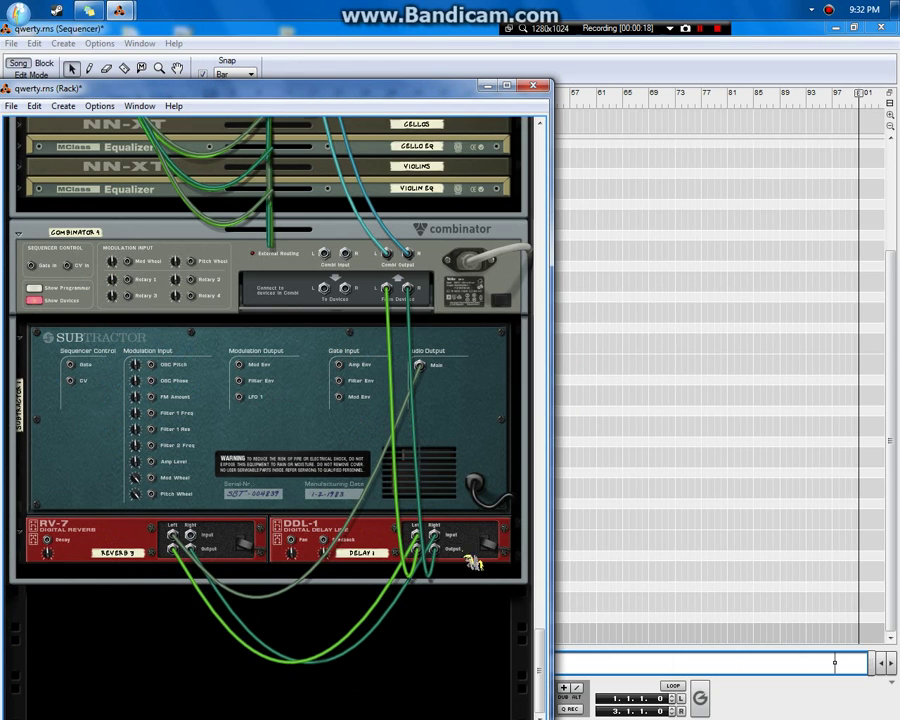
pyautogui.rightClick(497, 580)
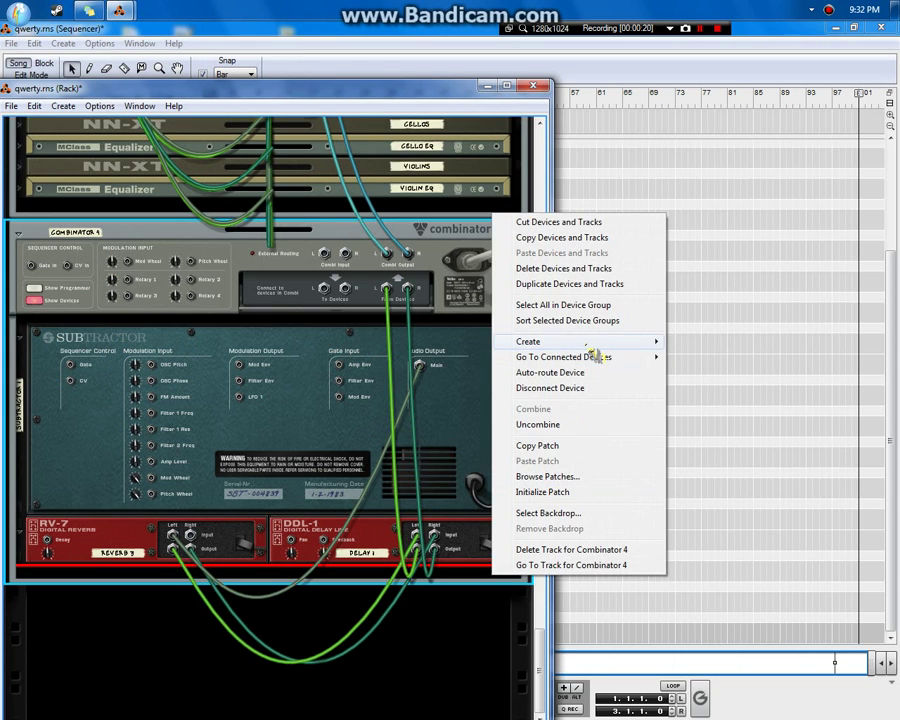
pyautogui.moveTo(540, 345)
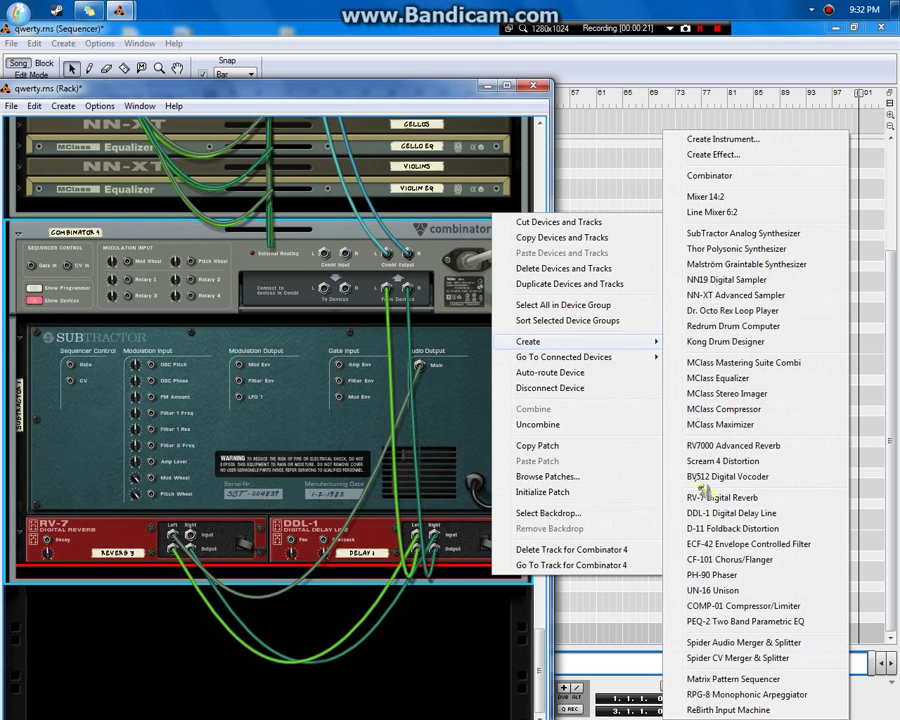
pyautogui.click(748, 706)
pyautogui.rightClick(428, 584)
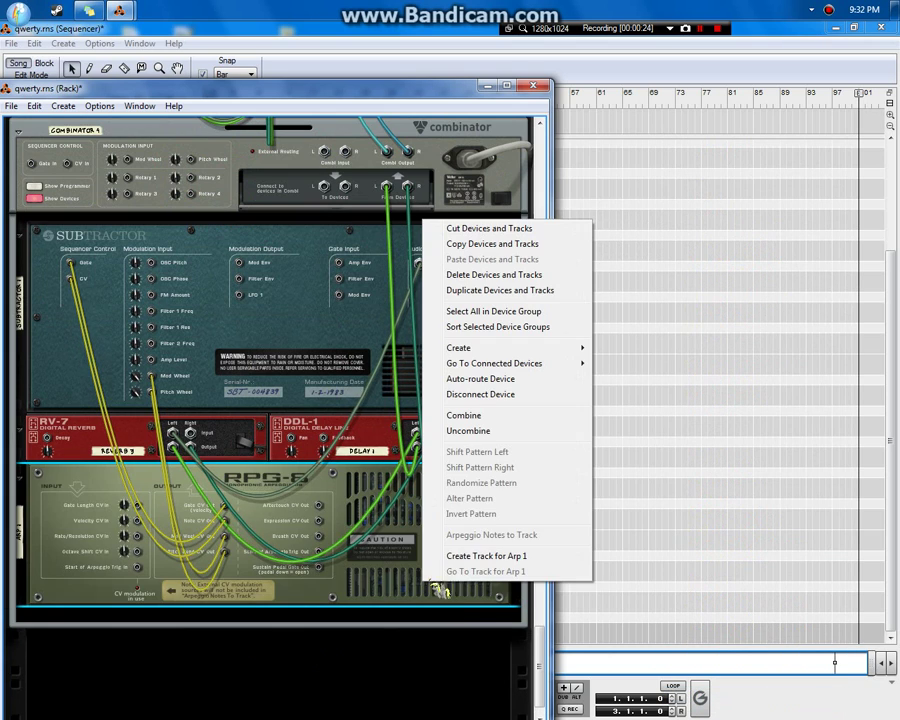
pyautogui.click(478, 556)
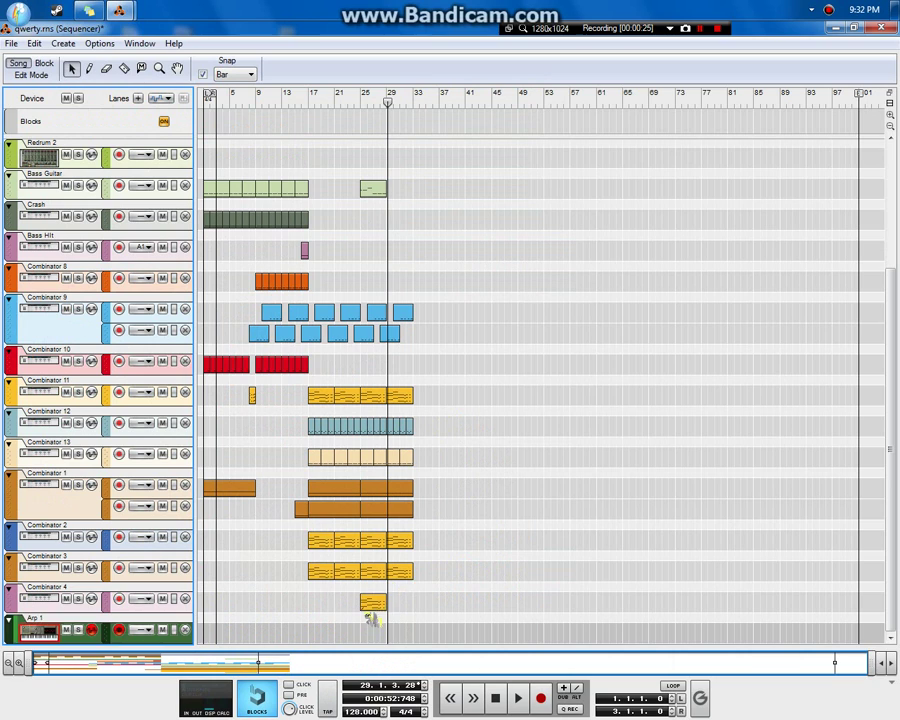
# Move the bar 25 clip from Combinator 4 to the Arp 1 track and add a new note lane to that track.
pyautogui.moveTo(378, 614); pyautogui.dragTo(370, 628)
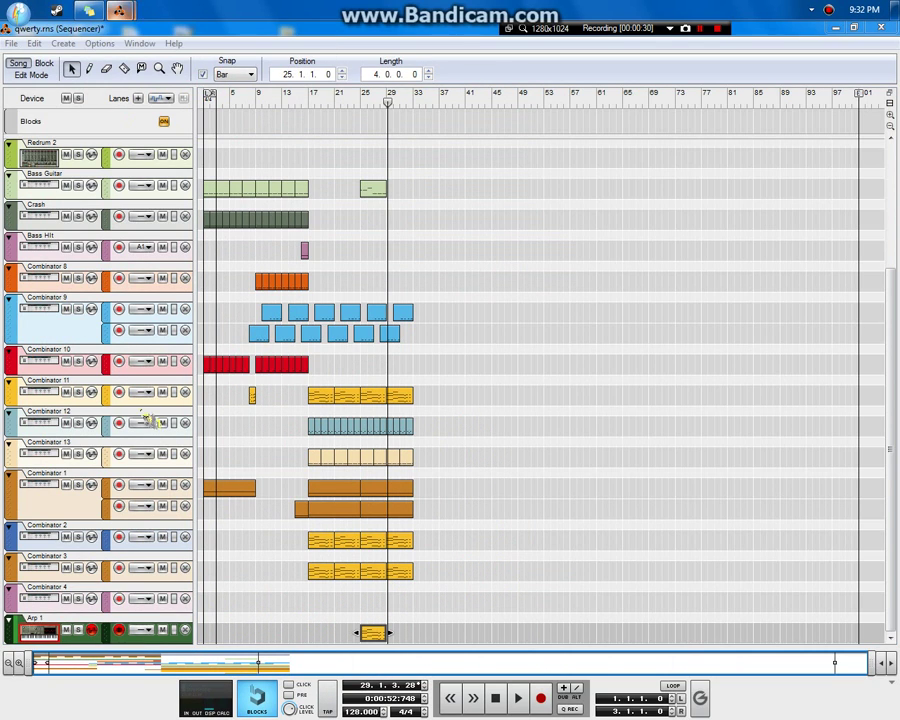
pyautogui.rightClick(108, 630)
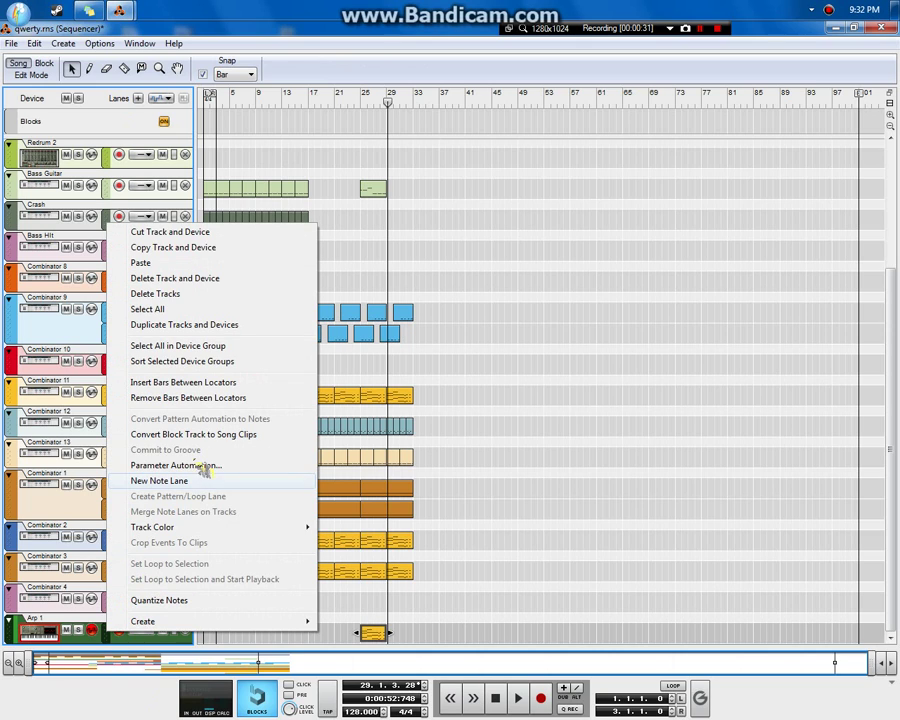
pyautogui.moveTo(207, 532)
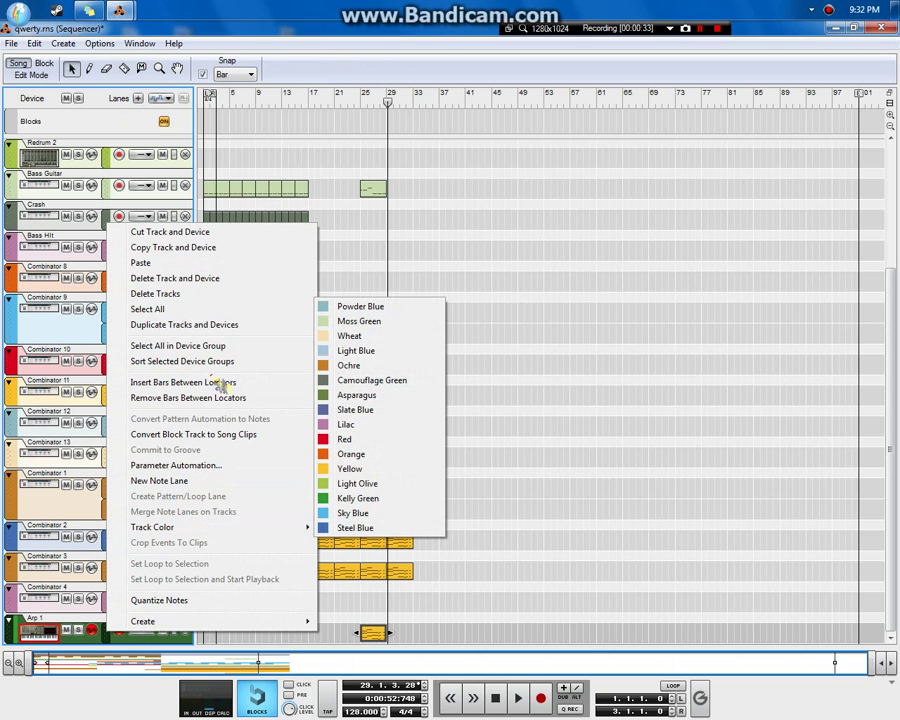
pyautogui.click(196, 482)
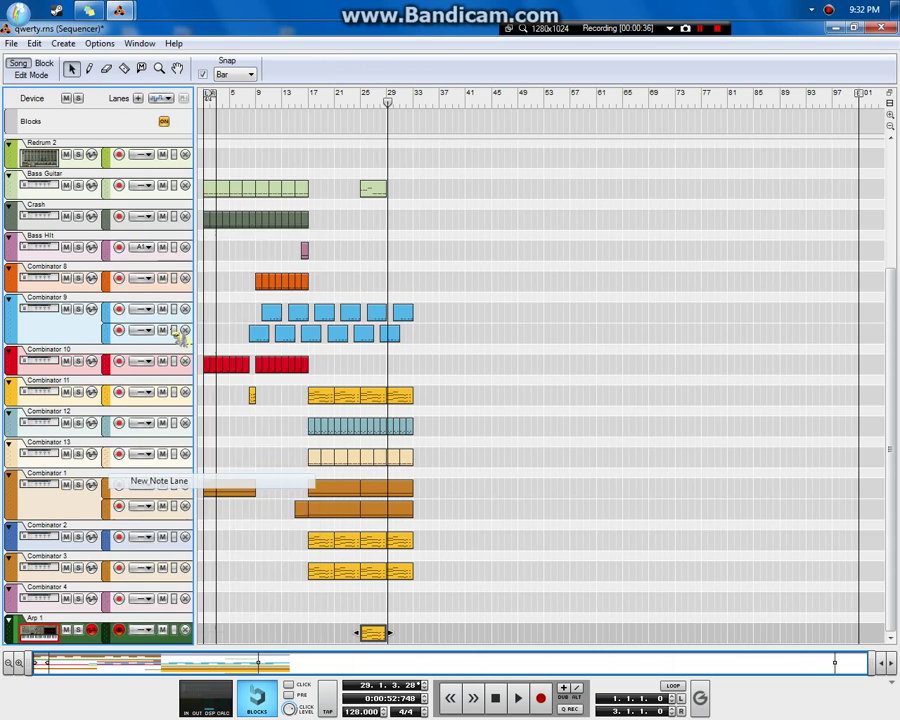
# Try to render the RPG-8's arpeggio notes to its track from the front of the rack.
pyautogui.moveTo(88, 10)
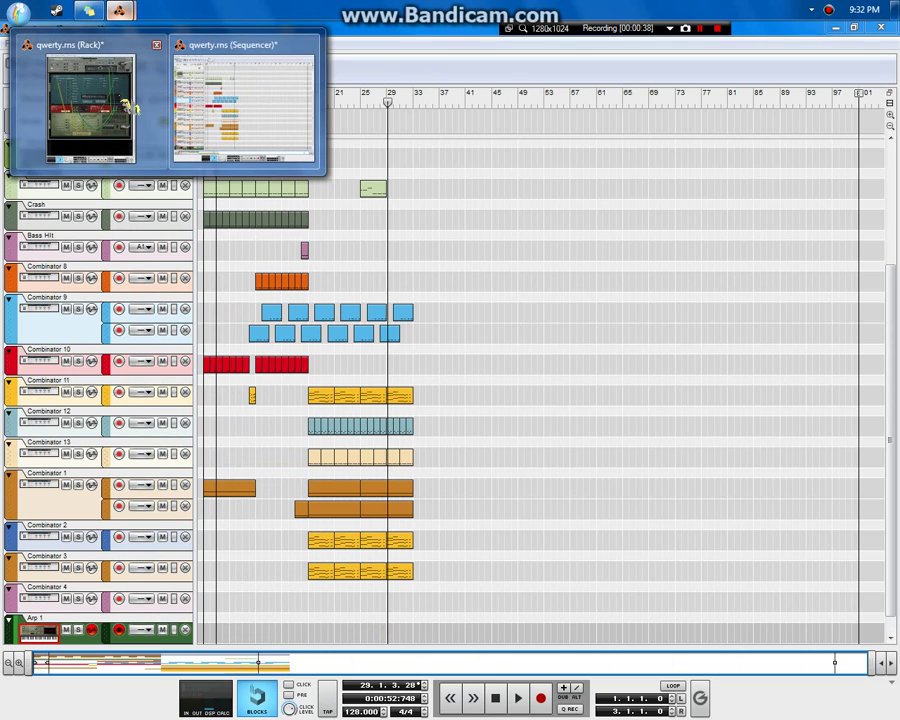
pyautogui.click(80, 90)
pyautogui.press('Tab')
pyautogui.rightClick(408, 545)
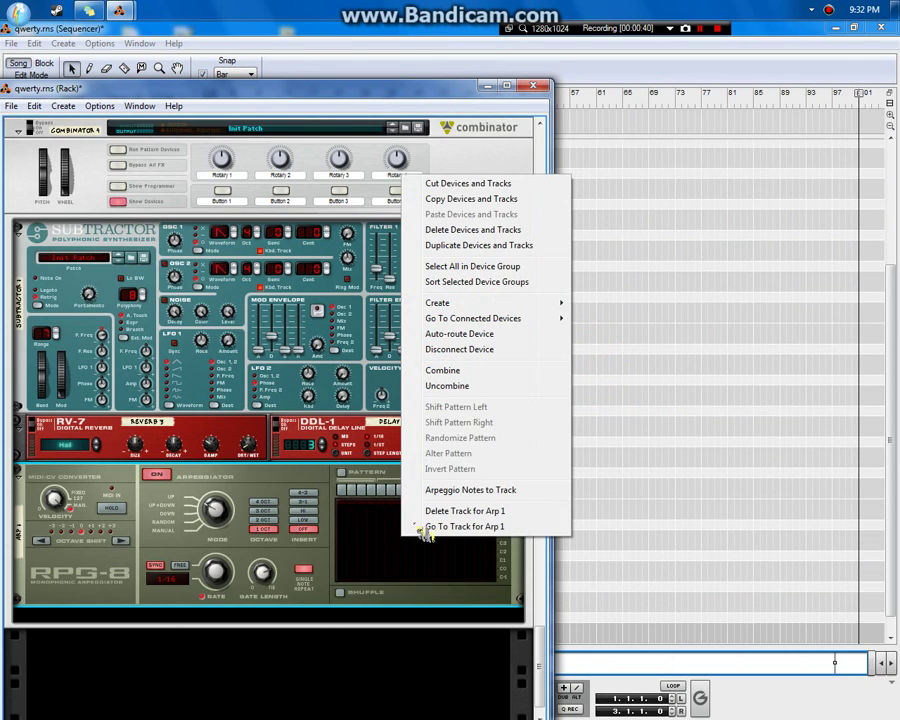
pyautogui.click(514, 490)
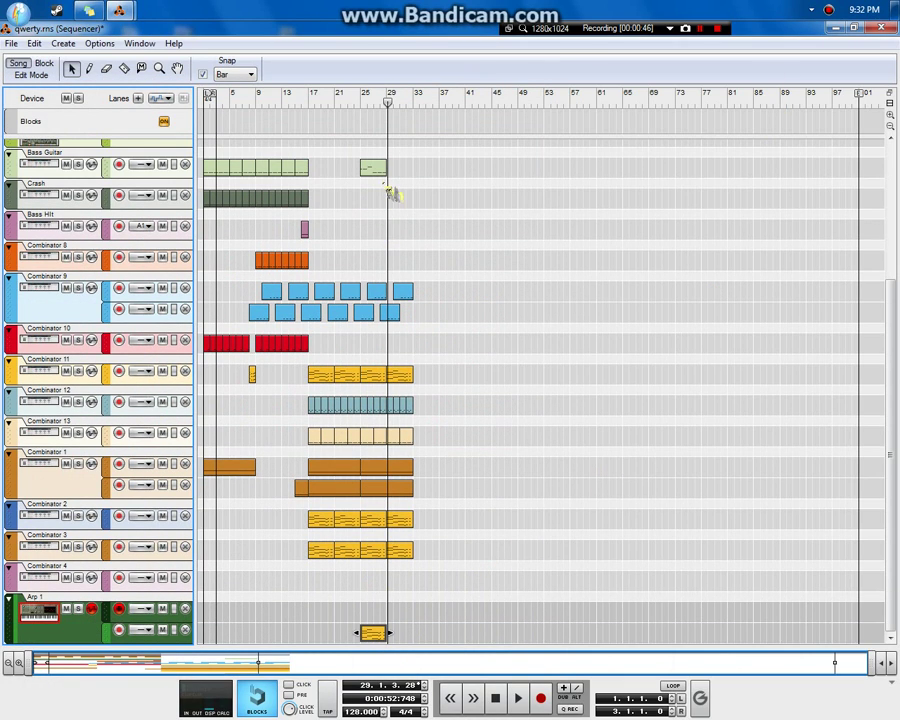
# Play the song from bar 26 and delete the clip on the Arp 1 track.
pyautogui.click(369, 104)
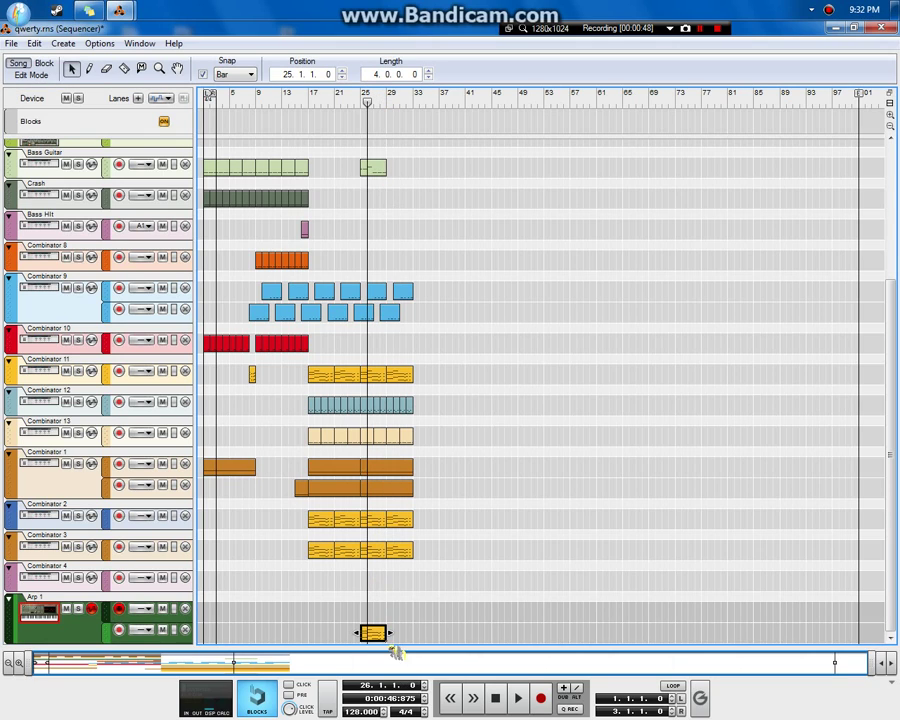
pyautogui.press('space')
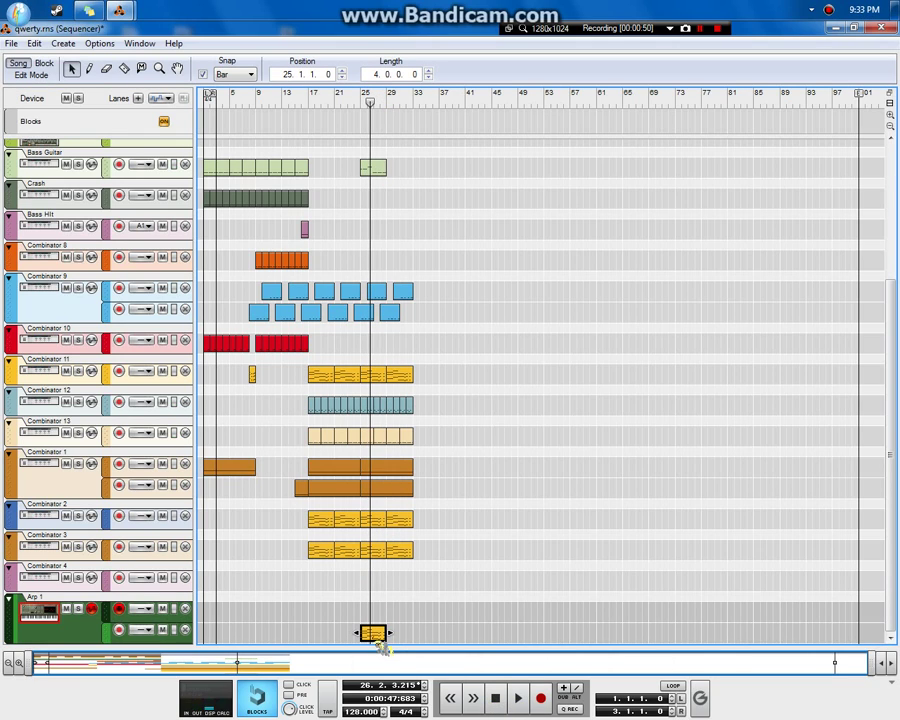
pyautogui.press('Delete')
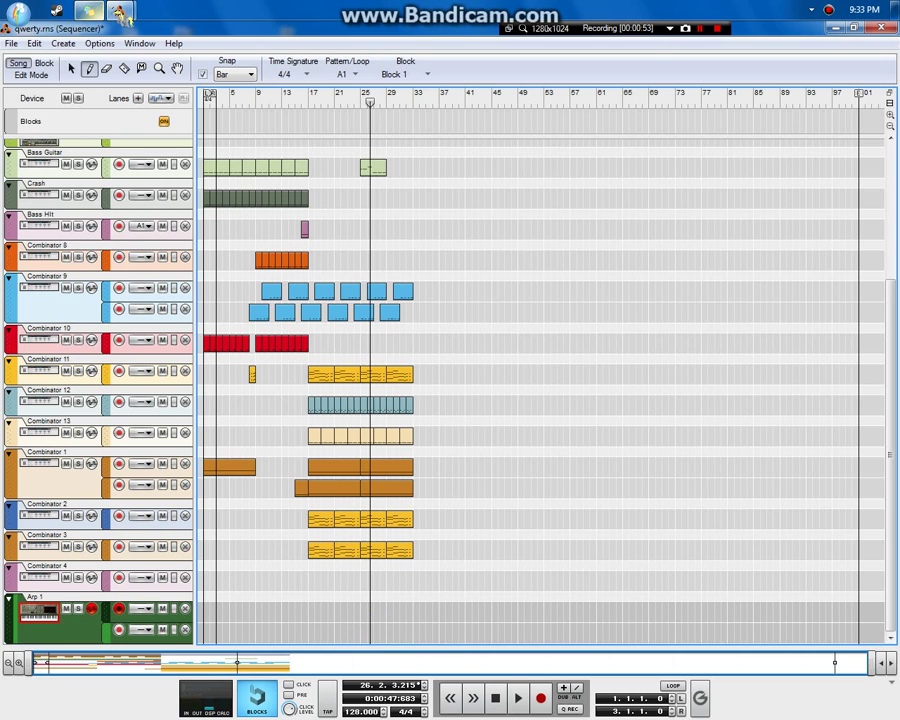
# Delete the RPG-8 arpeggiator from Combinator 4 in the rack and return to the sequencer.
pyautogui.moveTo(118, 12)
pyautogui.click(112, 90)
pyautogui.rightClick(424, 535)
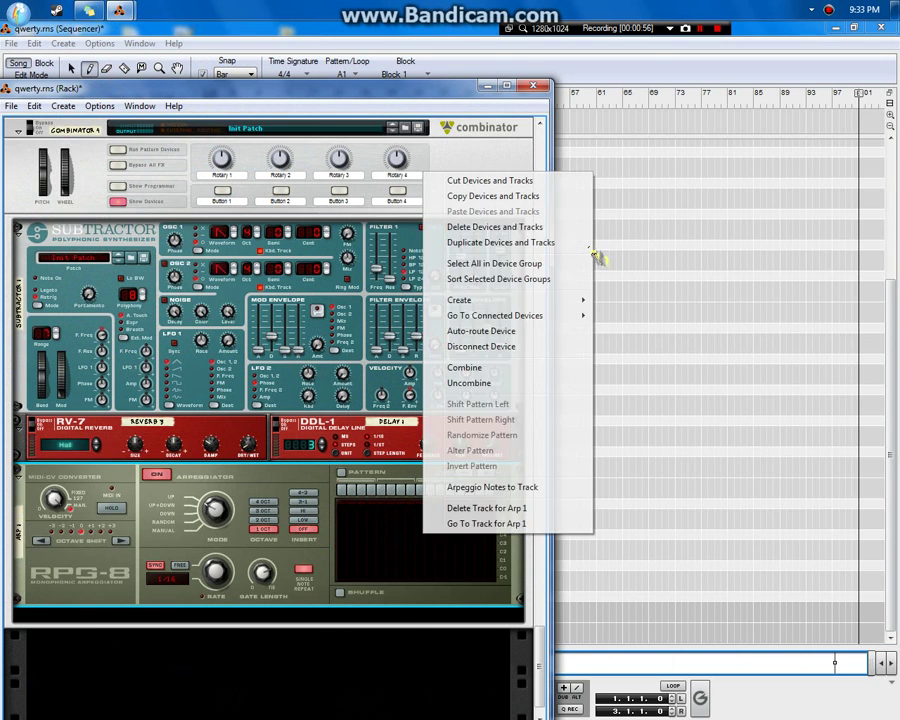
pyautogui.click(503, 228)
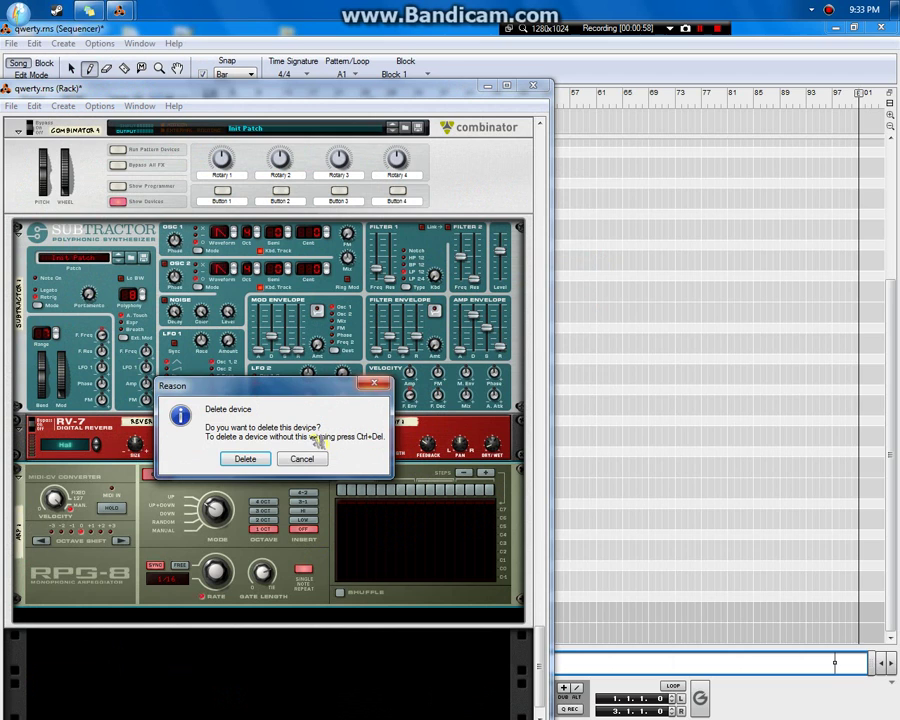
pyautogui.click(250, 457)
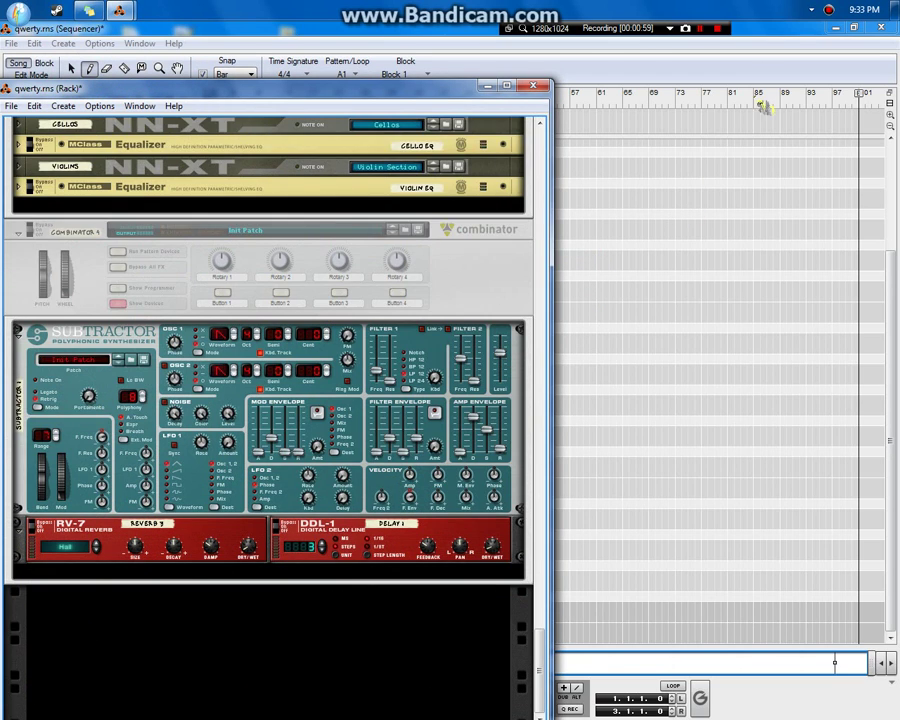
pyautogui.click(578, 327)
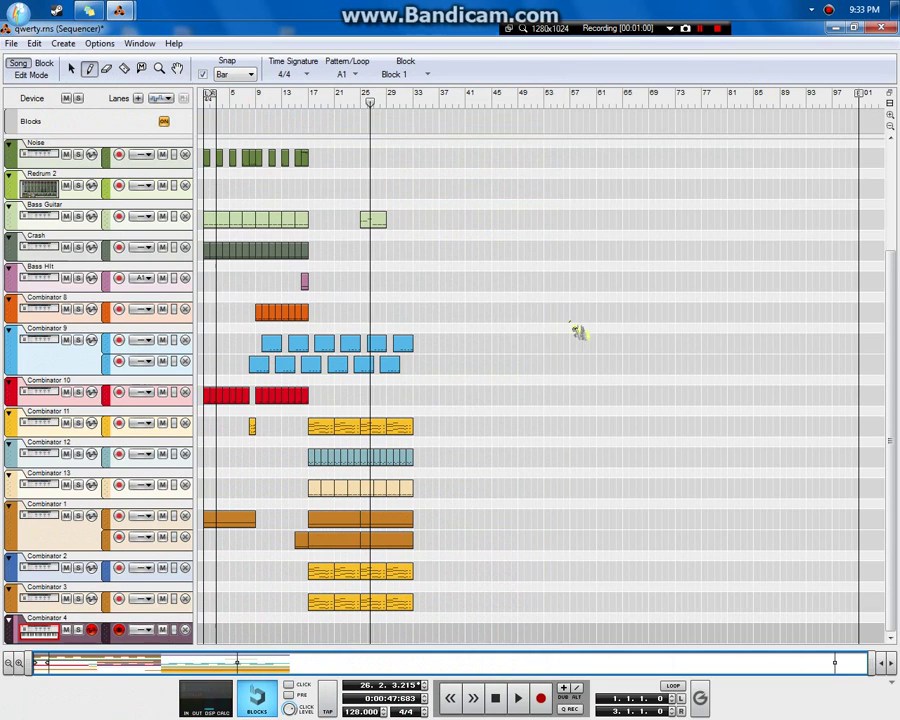
# Copy the bar 25 clip from Combinator 3 to the Combinator 4 track and open the copy for note editing.
pyautogui.doubleClick(365, 634)
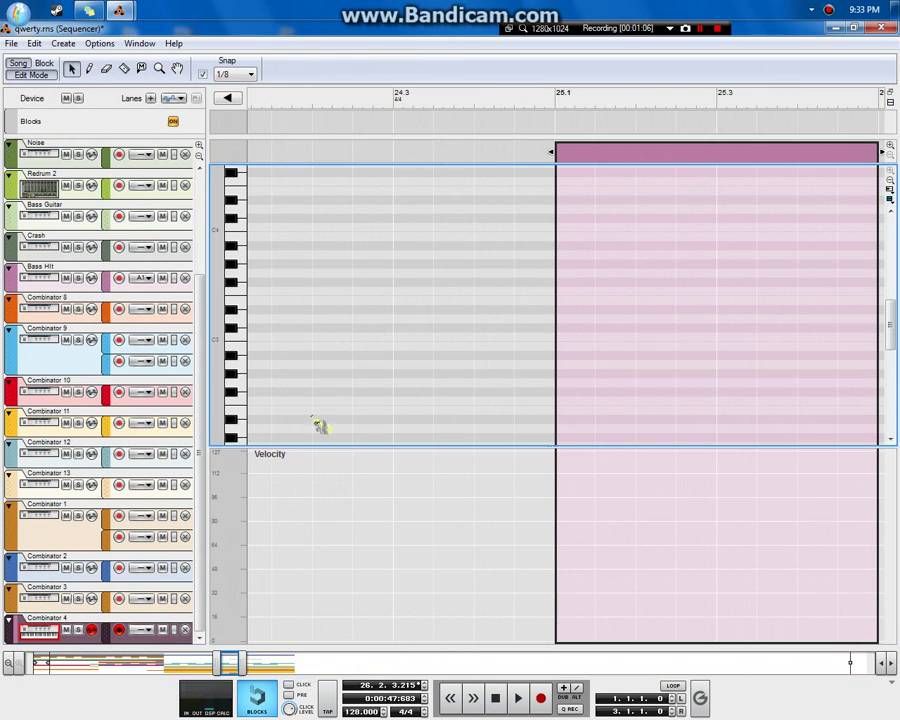
pyautogui.click(31, 74)
pyautogui.click(378, 606)
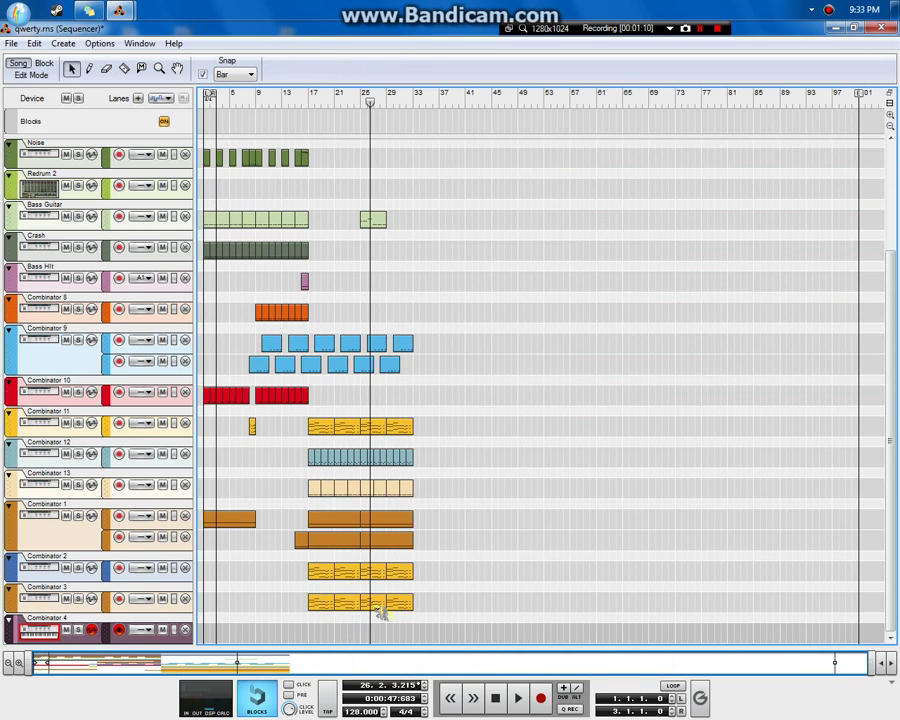
pyautogui.doubleClick(370, 630)
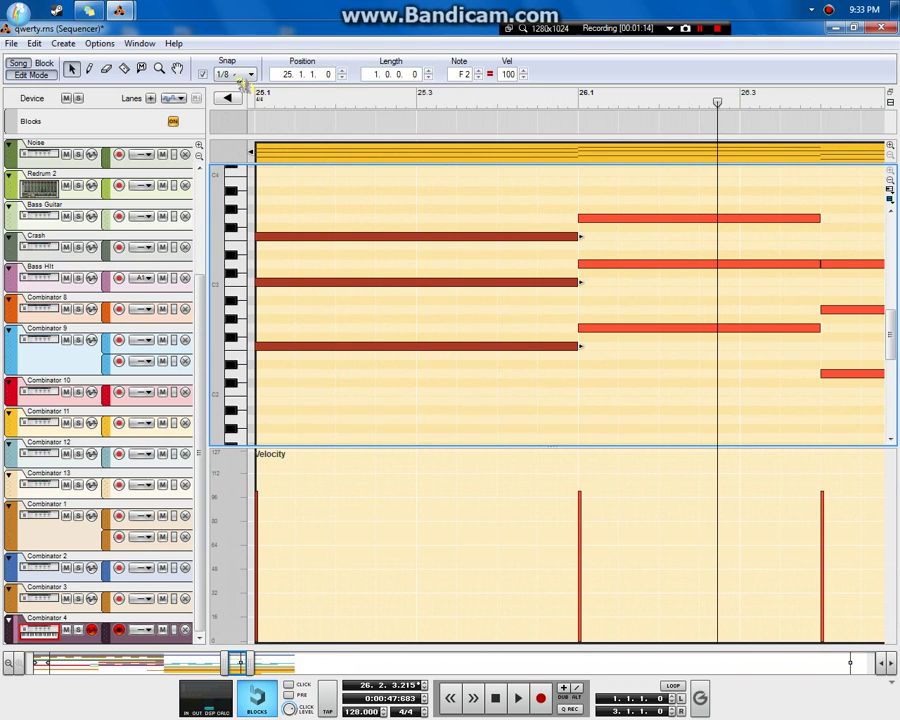
# With snap at 1/16, shorten the first chord's notes to a sixteenth and stagger them as rising F2, C3 and F3.
pyautogui.click(240, 74)
pyautogui.click(232, 130)
pyautogui.moveTo(457, 287); pyautogui.dragTo(275, 288)
pyautogui.click(283, 269)
pyautogui.moveTo(266, 212)
pyautogui.mouseDown()
pyautogui.moveTo(281, 290)
pyautogui.moveTo(308, 245)
pyautogui.mouseUp()
pyautogui.click(288, 237)
# Repeat the three-note pattern across bar 25 by copying it to 25.1.4, the six notes to 25.2.3, and the last group to beat 4.
pyautogui.moveTo(342, 202)
pyautogui.mouseDown()
pyautogui.moveTo(296, 334)
pyautogui.moveTo(270, 362)
pyautogui.moveTo(331, 353)
pyautogui.mouseUp()
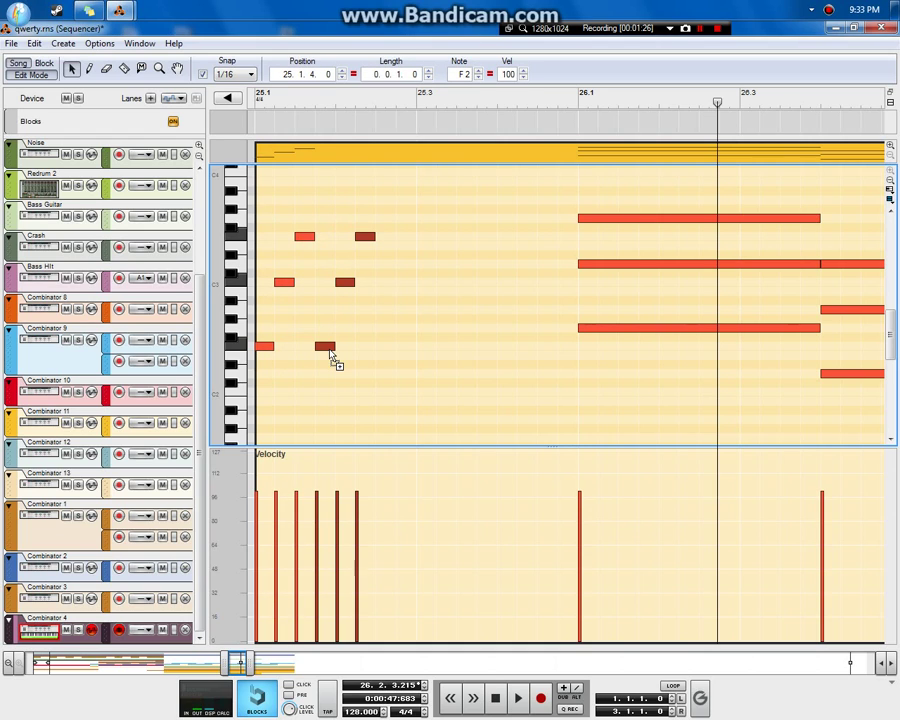
pyautogui.moveTo(413, 214); pyautogui.dragTo(264, 350)
pyautogui.moveTo(266, 349); pyautogui.dragTo(387, 353)
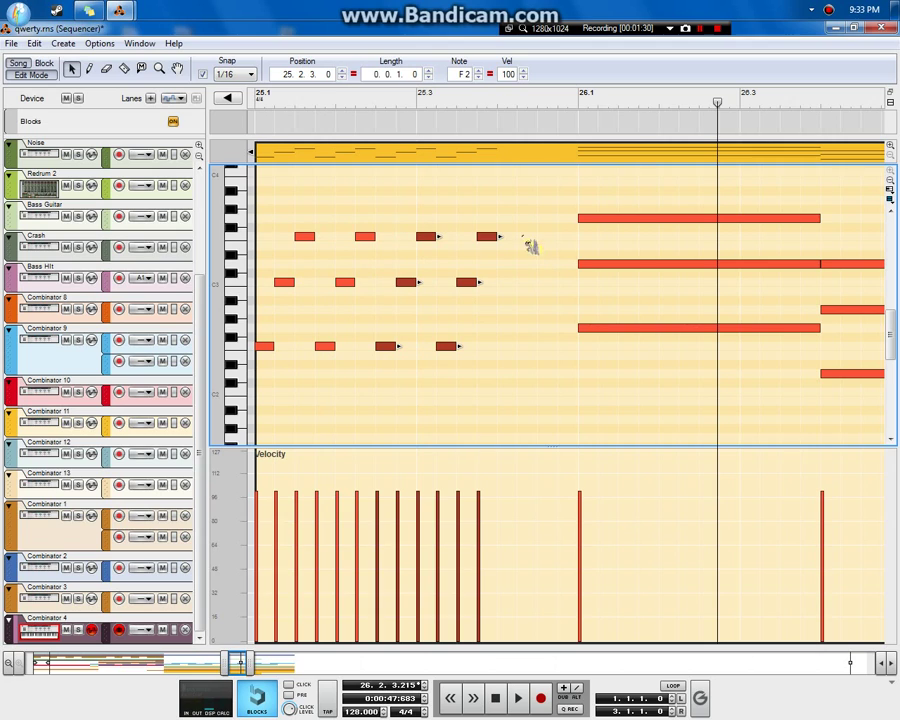
pyautogui.moveTo(525, 212); pyautogui.dragTo(446, 352)
pyautogui.moveTo(446, 350); pyautogui.dragTo(521, 352)
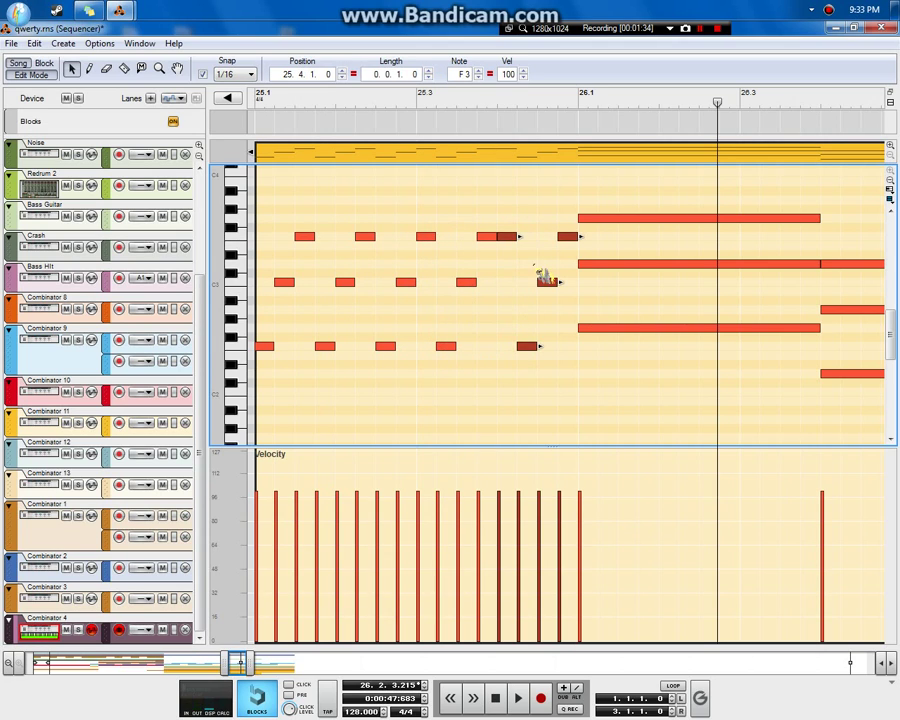
# Remove the extra F3 at 25.4.1, shift the last three-note group to start there, and add an F2 sixteenth at 25.4.4.
pyautogui.click(508, 240)
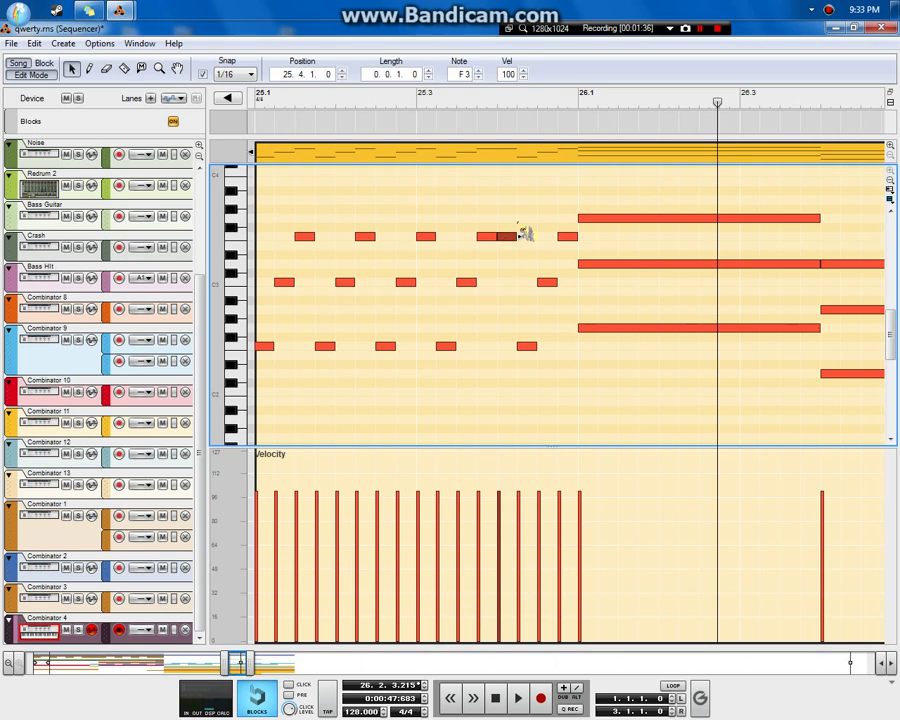
pyautogui.press('Delete')
pyautogui.moveTo(513, 224); pyautogui.dragTo(522, 358)
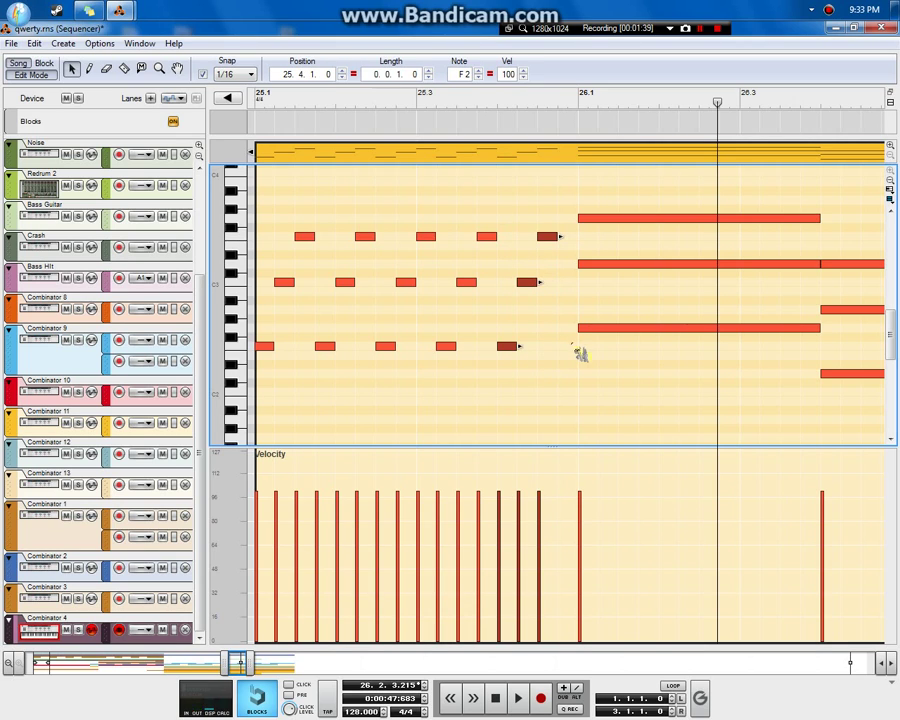
pyautogui.press('w')
pyautogui.click(567, 346)
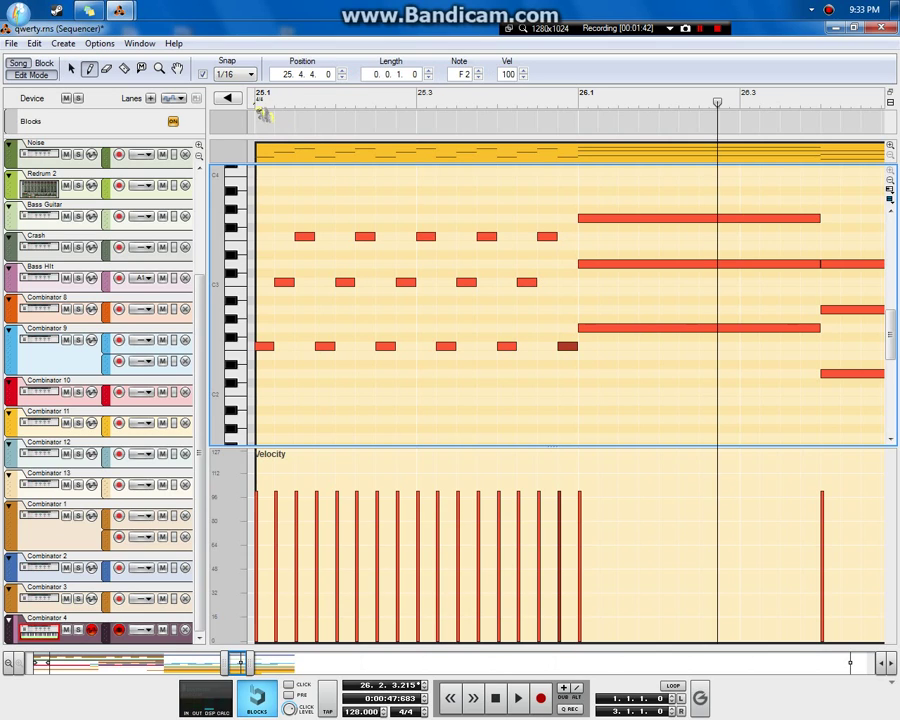
# Play back the arpeggiated notes from the start of bar 25.
pyautogui.click(262, 112)
pyautogui.press('space')
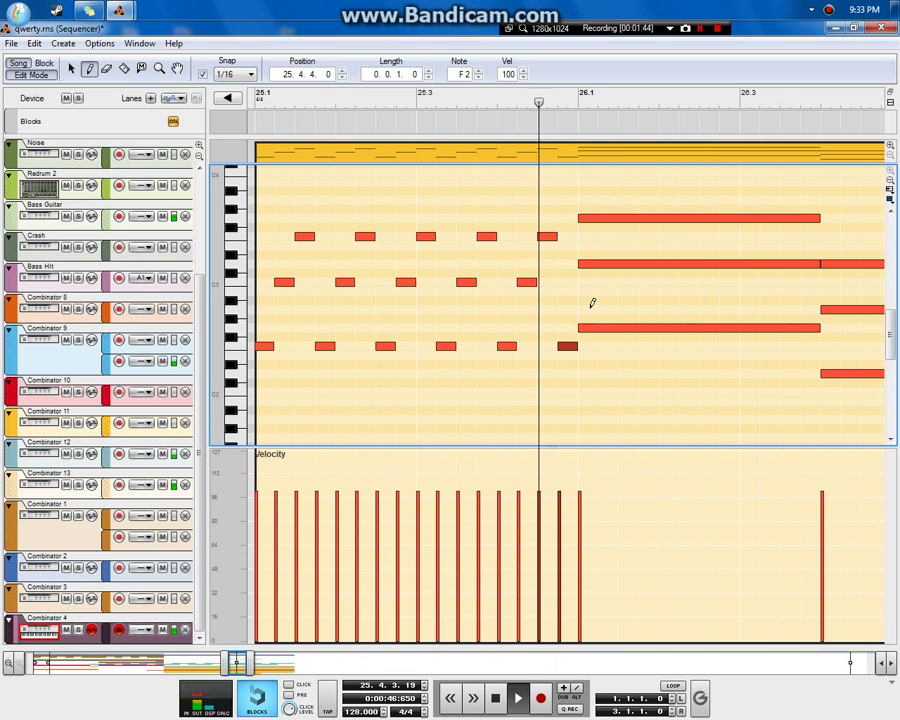
pyautogui.press('space')
# Delete the second chord at the start of bar 26 and copy the bar 25 arpeggio notes to 26.1.2.
pyautogui.press('q')
pyautogui.moveTo(666, 196)
pyautogui.mouseDown()
pyautogui.moveTo(680, 224)
pyautogui.moveTo(812, 310)
pyautogui.moveTo(816, 332)
pyautogui.moveTo(585, 319)
pyautogui.mouseUp()
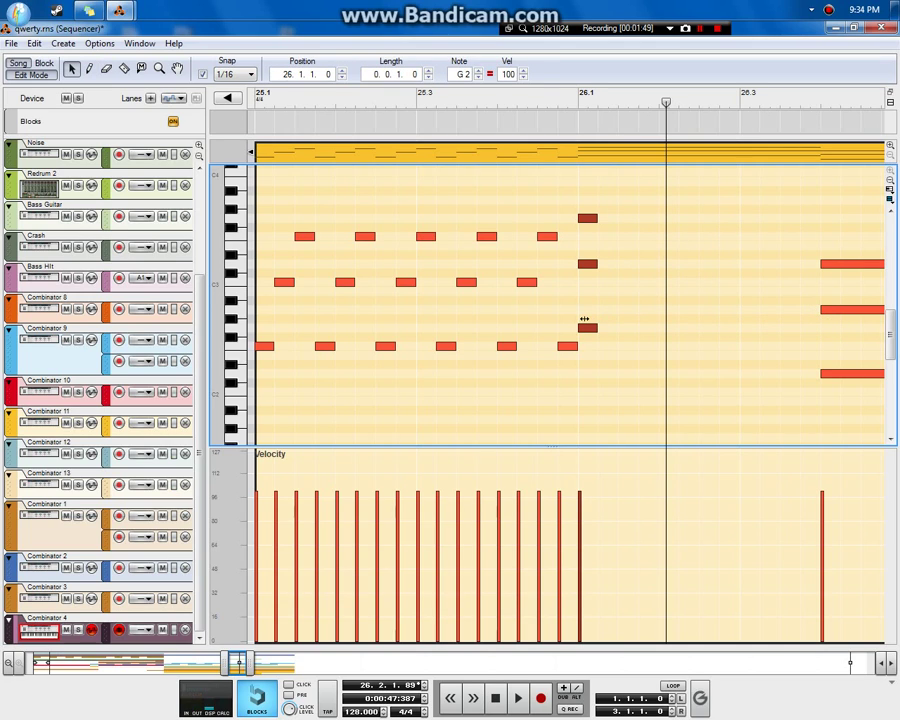
pyautogui.press('Delete')
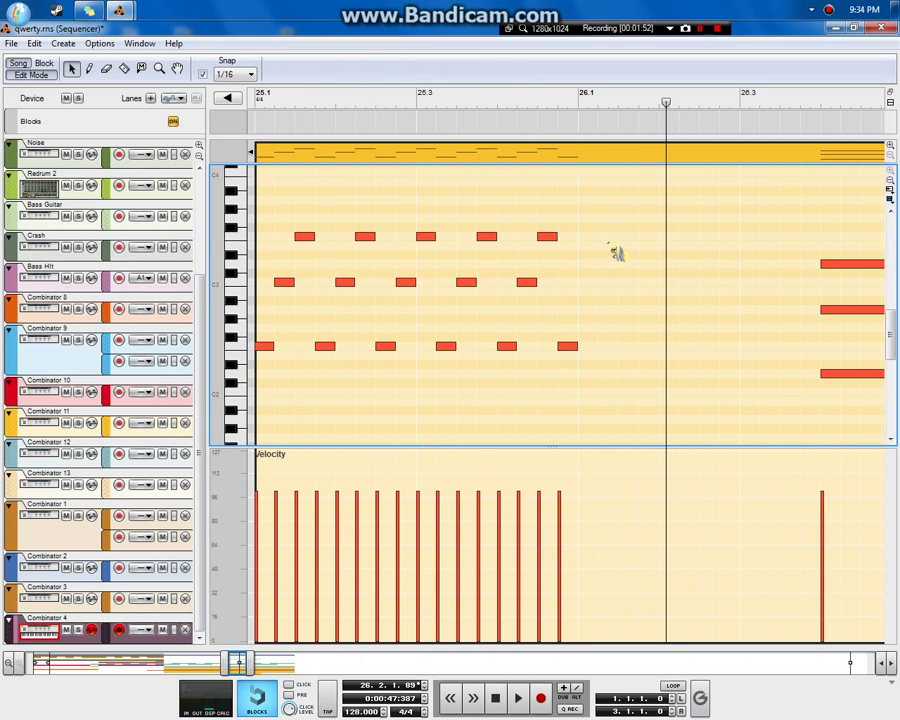
pyautogui.moveTo(620, 206); pyautogui.dragTo(606, 349)
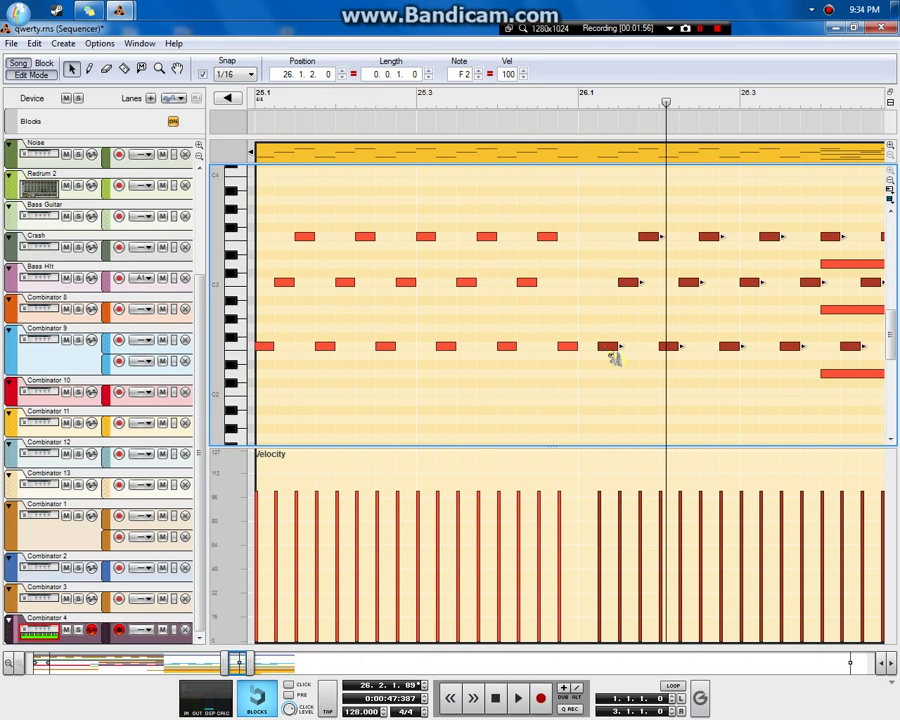
# Replace the notes copied into bar 26 with four G2–D3–G3 sixteenth groups running from 26.1.1, the last starting at 26.3.2.
pyautogui.press('Delete')
pyautogui.moveTo(603, 256); pyautogui.dragTo(624, 366)
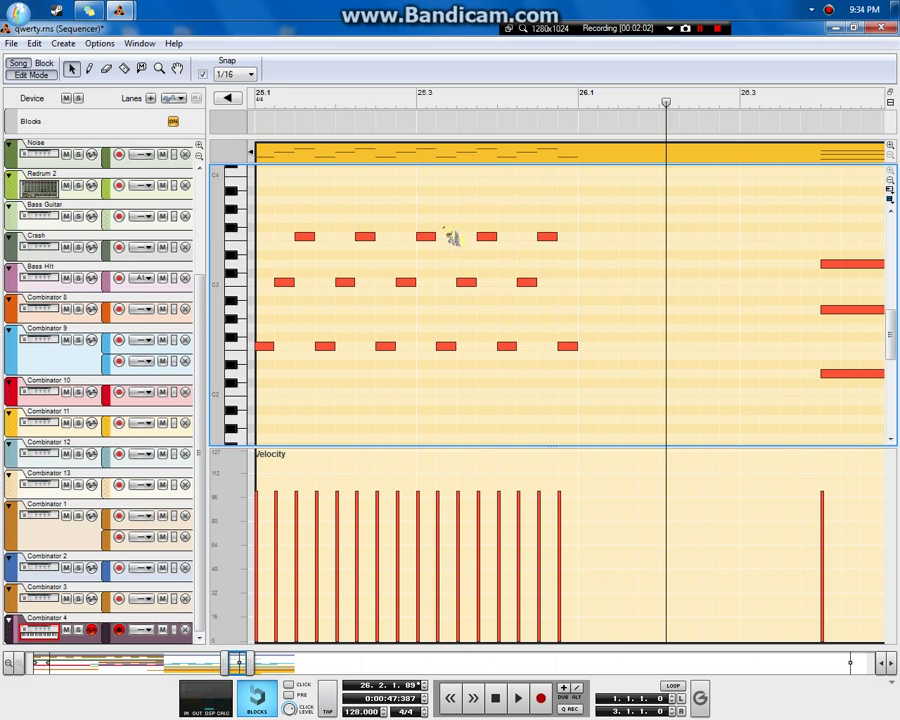
pyautogui.moveTo(445, 225); pyautogui.dragTo(492, 234)
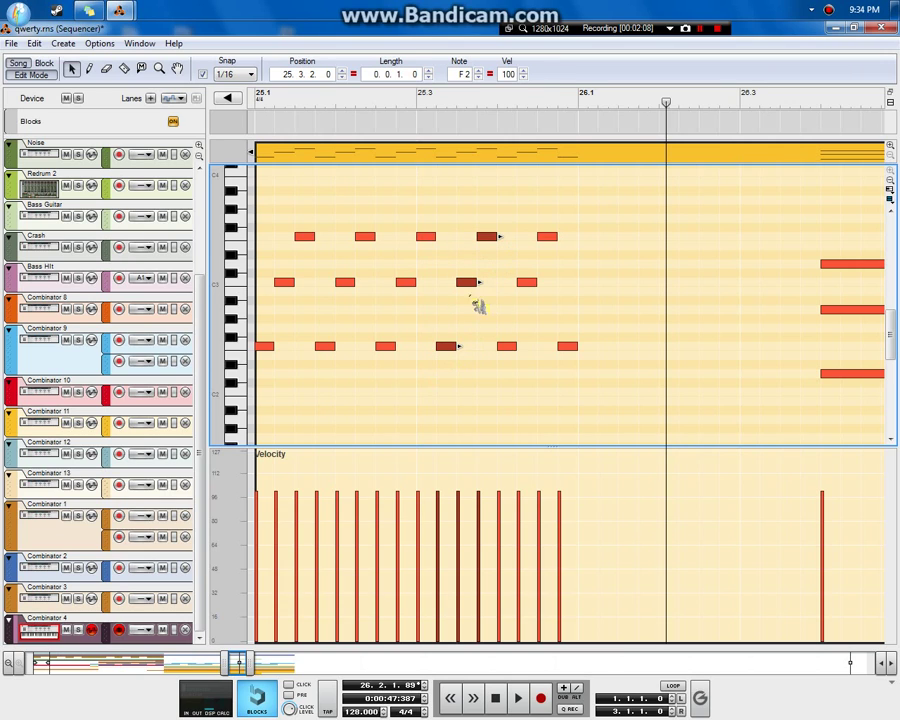
pyautogui.moveTo(447, 352); pyautogui.dragTo(485, 226)
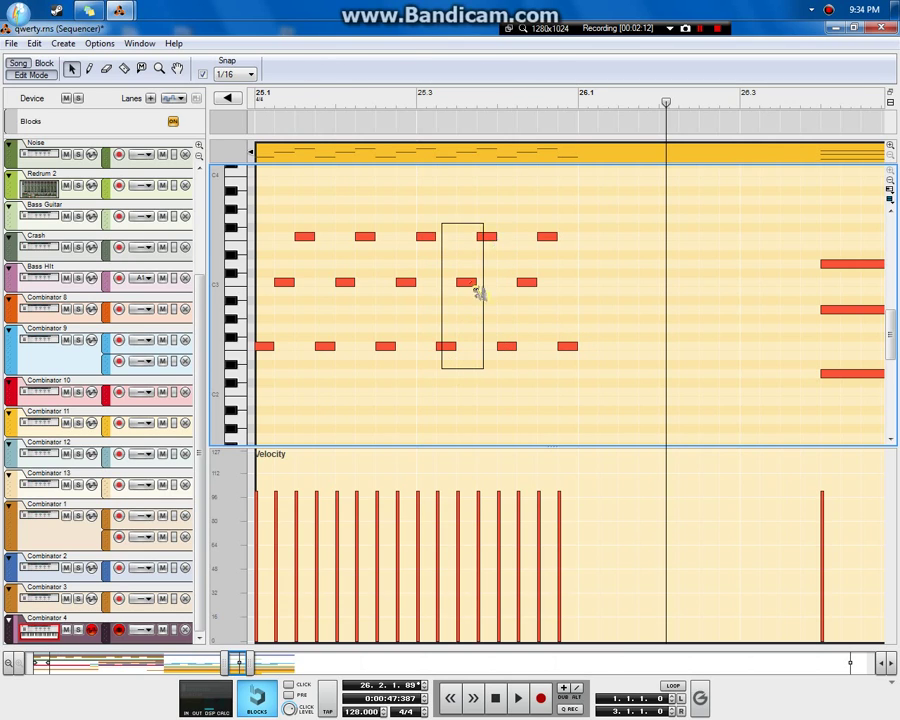
pyautogui.moveTo(479, 292); pyautogui.dragTo(481, 288)
pyautogui.moveTo(450, 355); pyautogui.dragTo(765, 337)
# Play back bars 25 and 26 from the start of bar 25.
pyautogui.click(258, 104)
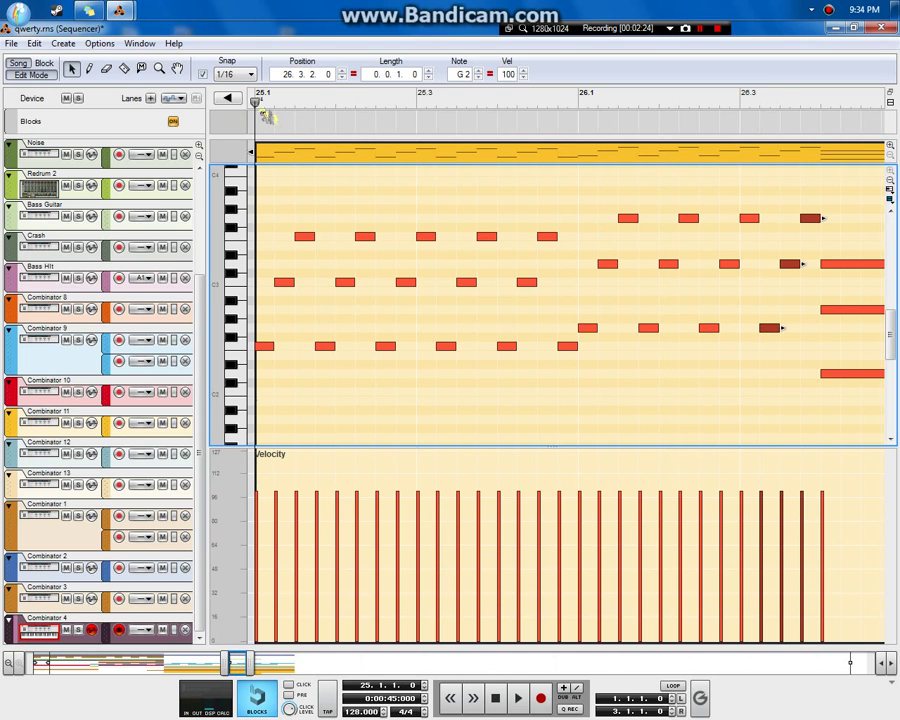
pyautogui.press('space')
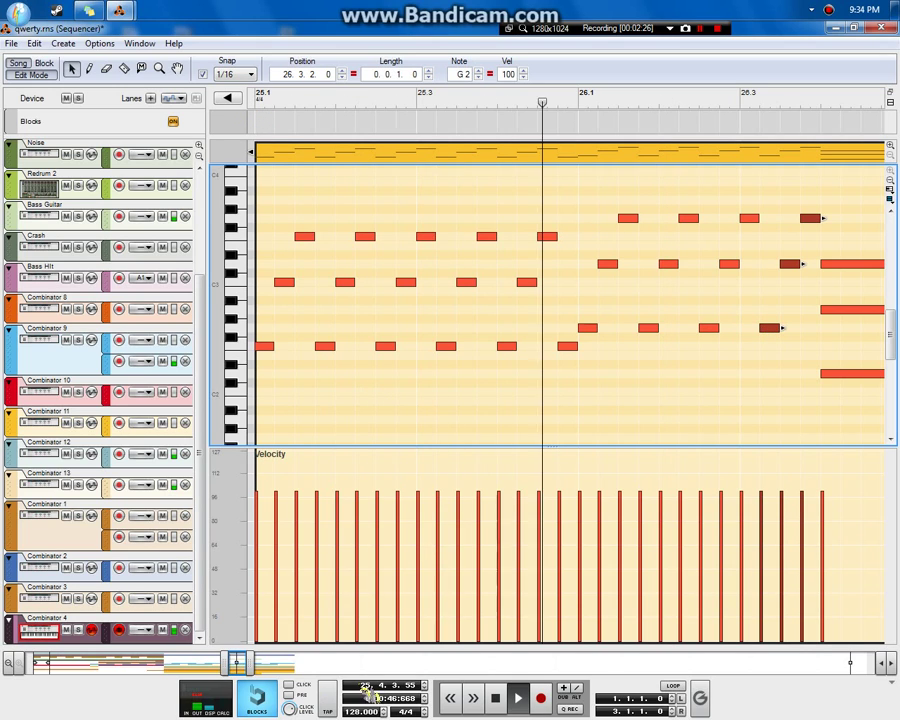
pyautogui.click(495, 699)
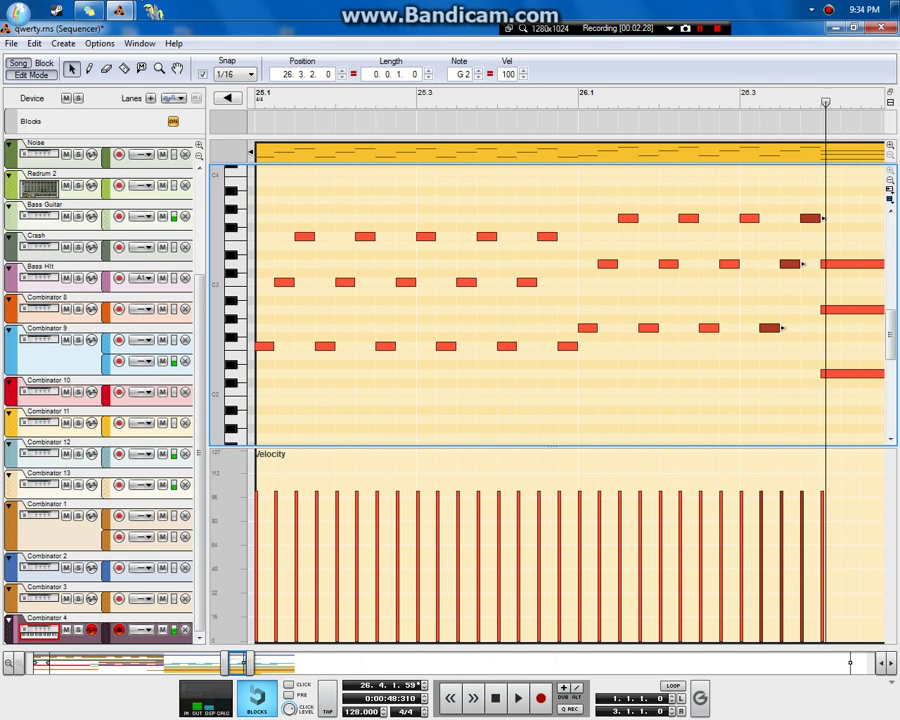
# Bring up the rack window and browse its devices from Combinator 4 up to the mixers.
pyautogui.moveTo(118, 12)
pyautogui.click(90, 105)
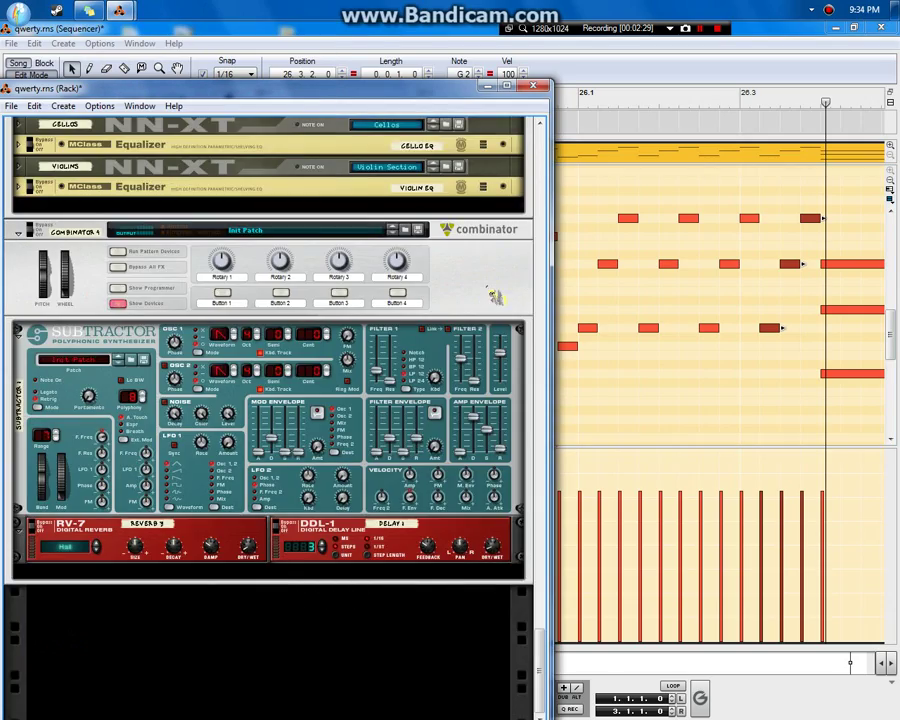
pyautogui.scroll(-15, 495, 296)
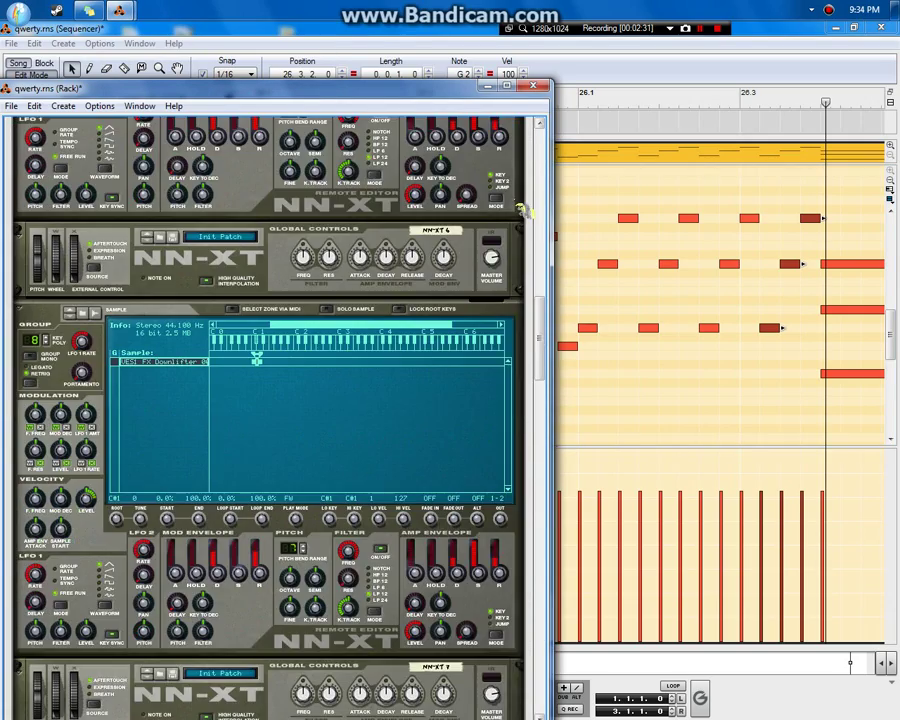
pyautogui.scroll(10, 520, 209)
pyautogui.click(533, 86)
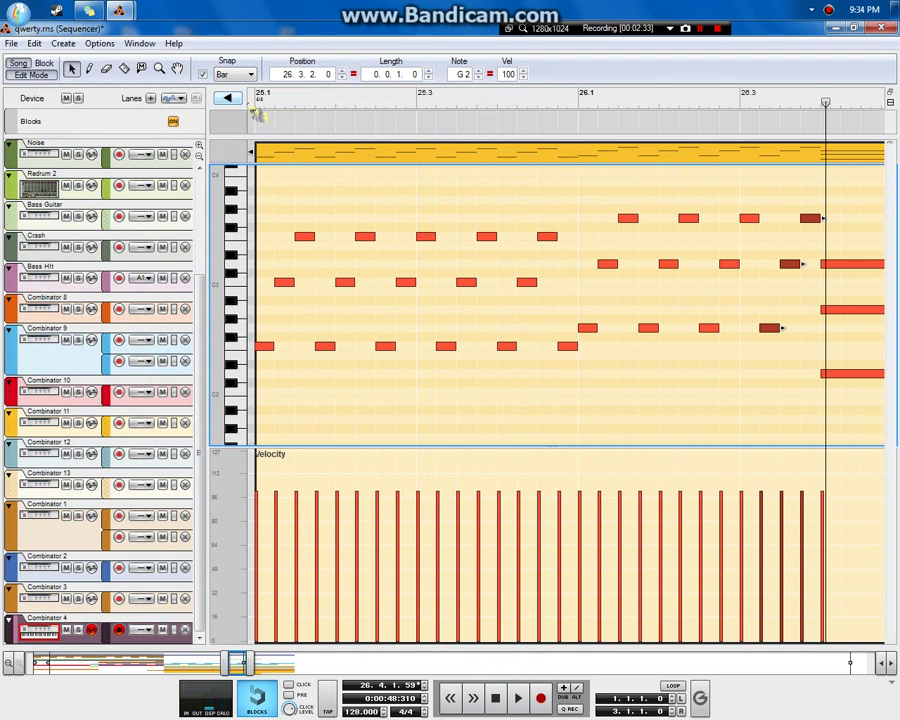
# Play the arrangement from a few bars before the Combinator 4 clip while watching the channel levels in the rack mixers.
pyautogui.hotkey('shift', 'Tab')
pyautogui.moveTo(287, 115)
pyautogui.mouseDown()
pyautogui.moveTo(381, 114)
pyautogui.moveTo(362, 116)
pyautogui.mouseUp()
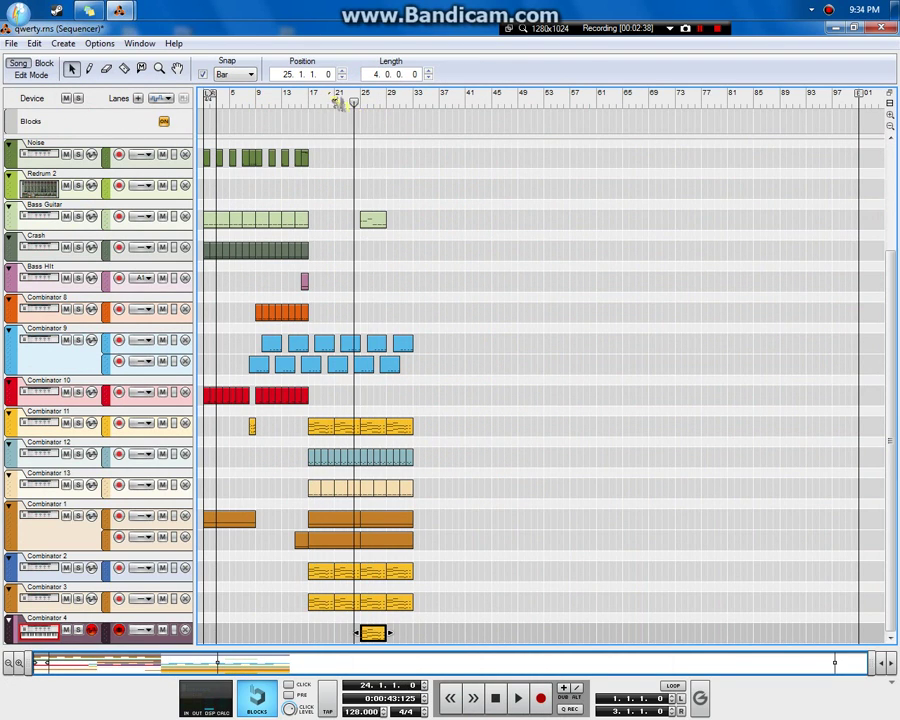
pyautogui.click(331, 101)
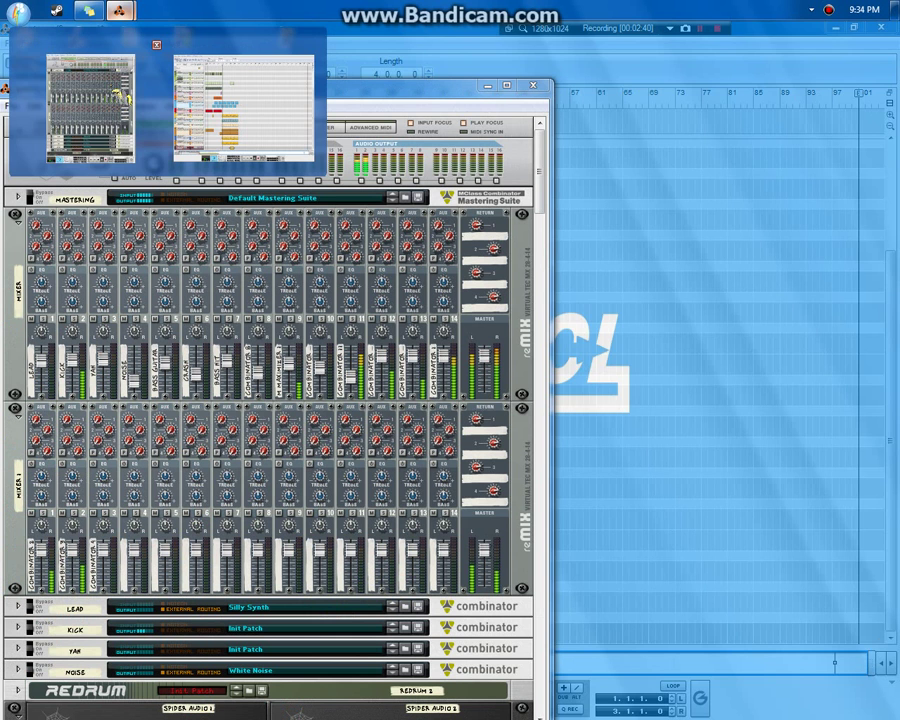
pyautogui.click(126, 97)
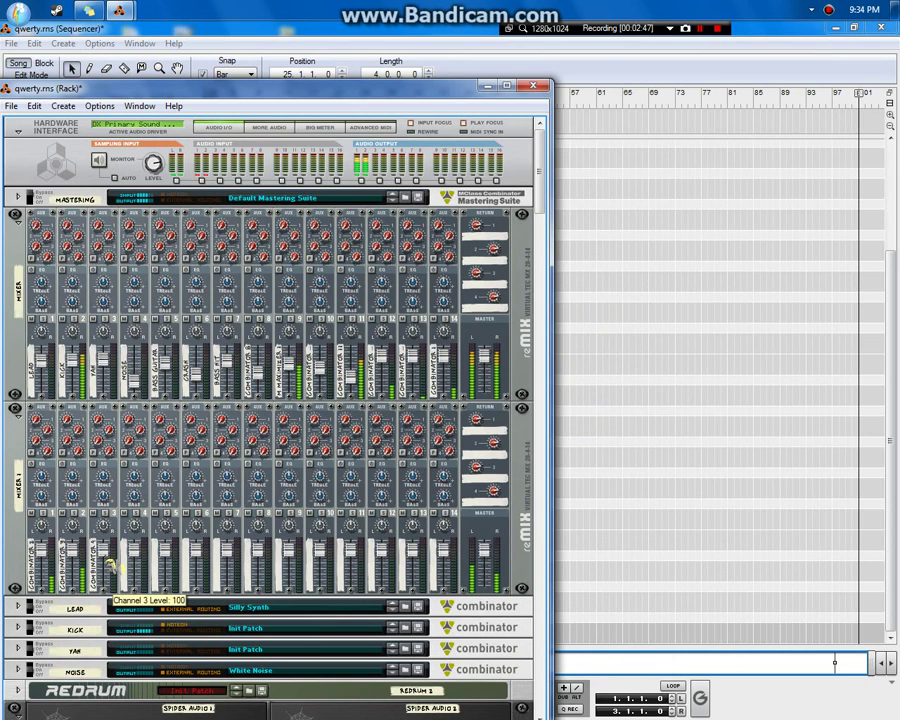
pyautogui.moveTo(408, 87); pyautogui.dragTo(429, 60)
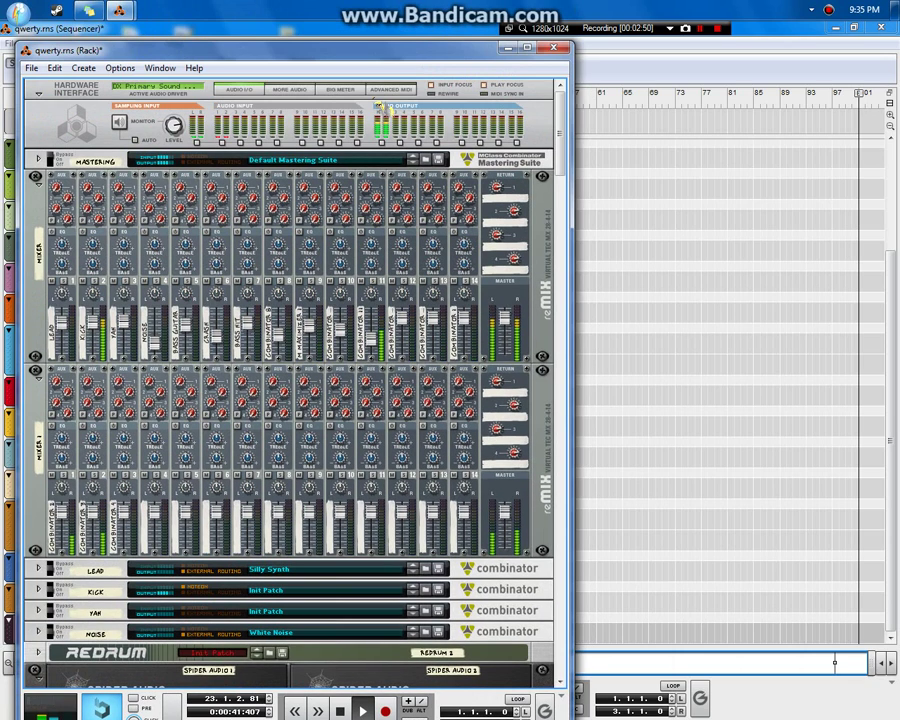
pyautogui.click(141, 515)
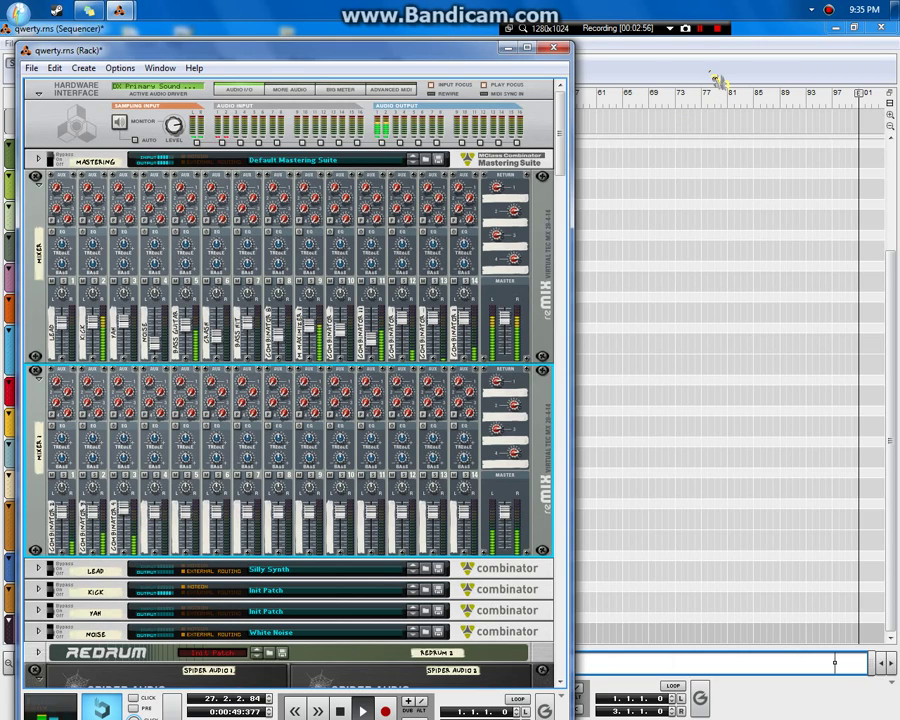
pyautogui.click(509, 48)
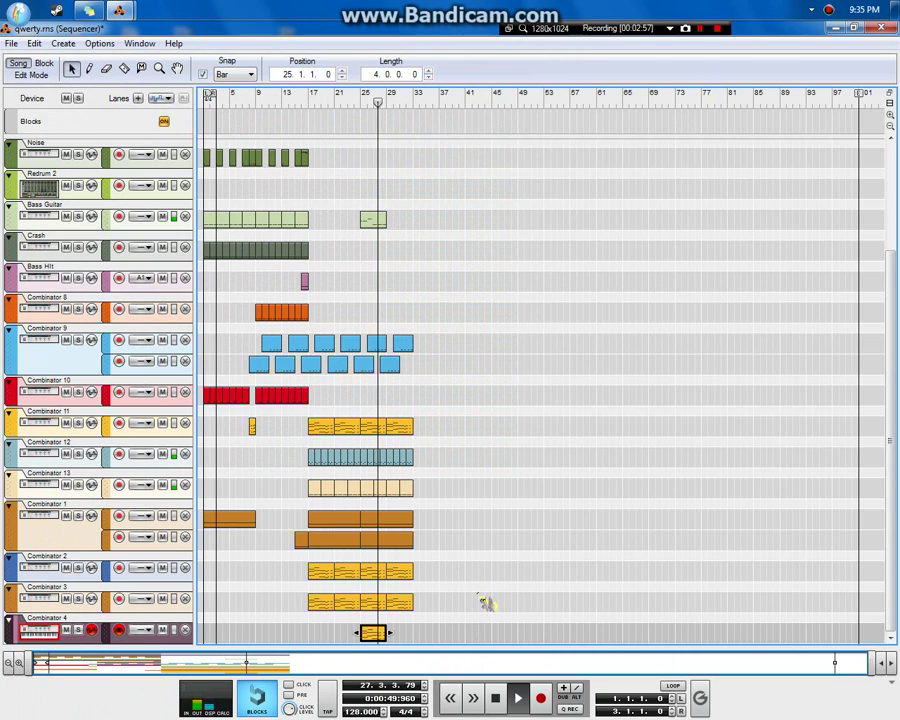
# Open the Combinator 4 clip, delete the chord at 26.4.1 and place a D2–A2–D3 sixteenth group there.
pyautogui.doubleClick(376, 636)
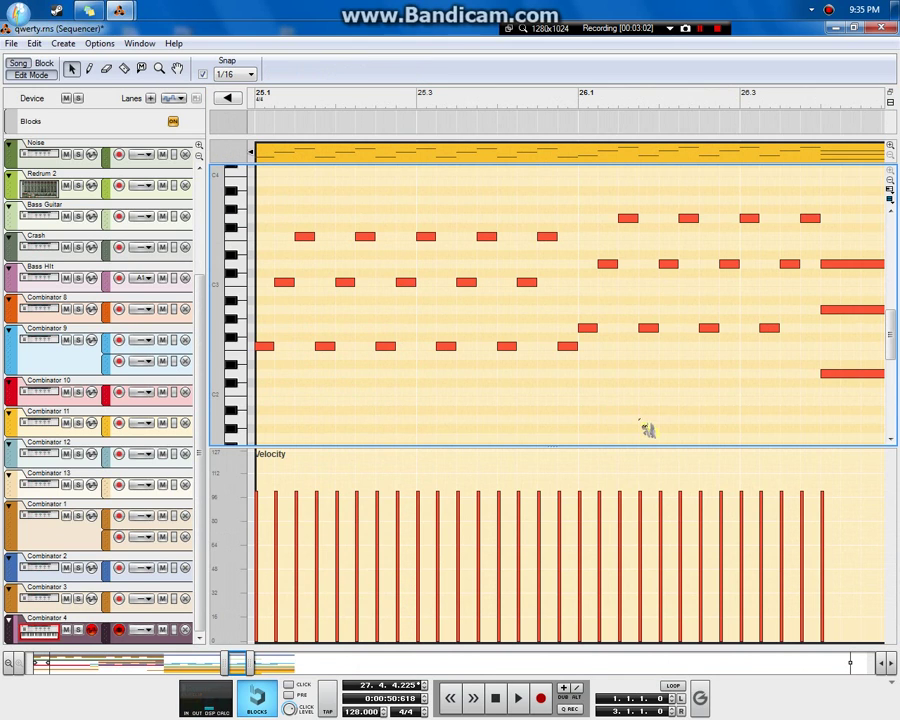
pyautogui.moveTo(648, 430); pyautogui.dragTo(703, 251)
pyautogui.press('Delete')
pyautogui.moveTo(606, 186); pyautogui.dragTo(515, 378)
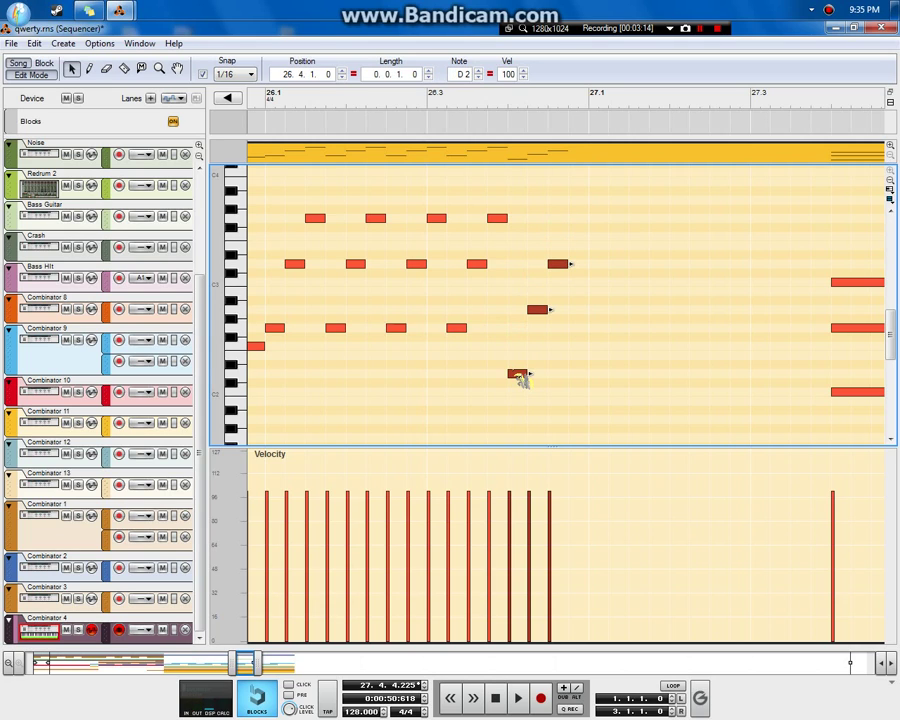
# Duplicate the D2–A2–D3 group four times up to 27.3.3 and add a D2 sixteenth at 27.3.4.
pyautogui.hotkey('ctrl', 'd')
pyautogui.hotkey('ctrl', 'd')
pyautogui.hotkey('ctrl', 'd')
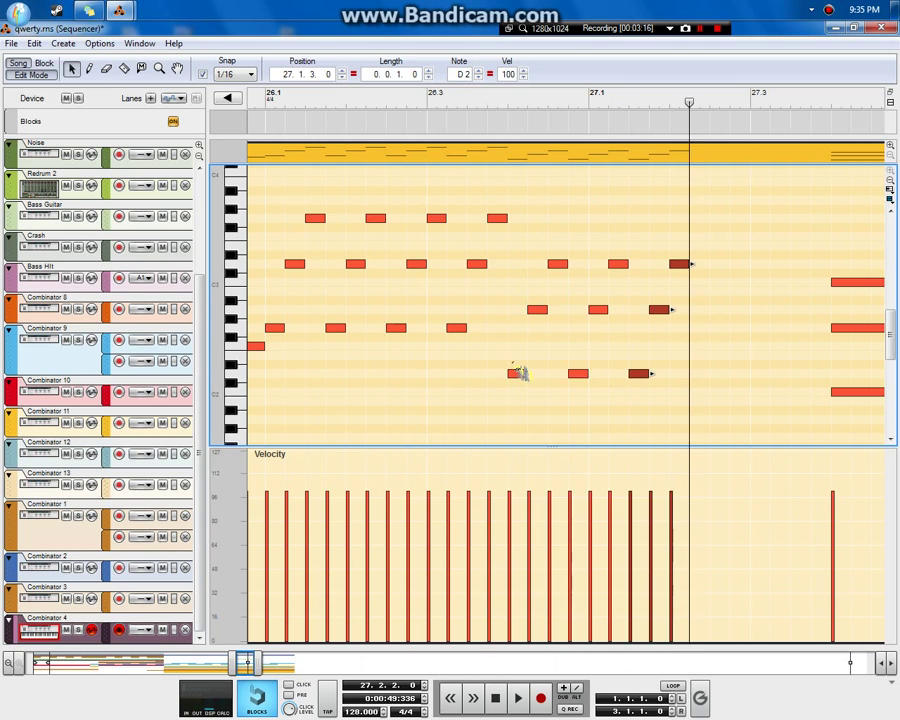
pyautogui.hotkey('ctrl', 'd')
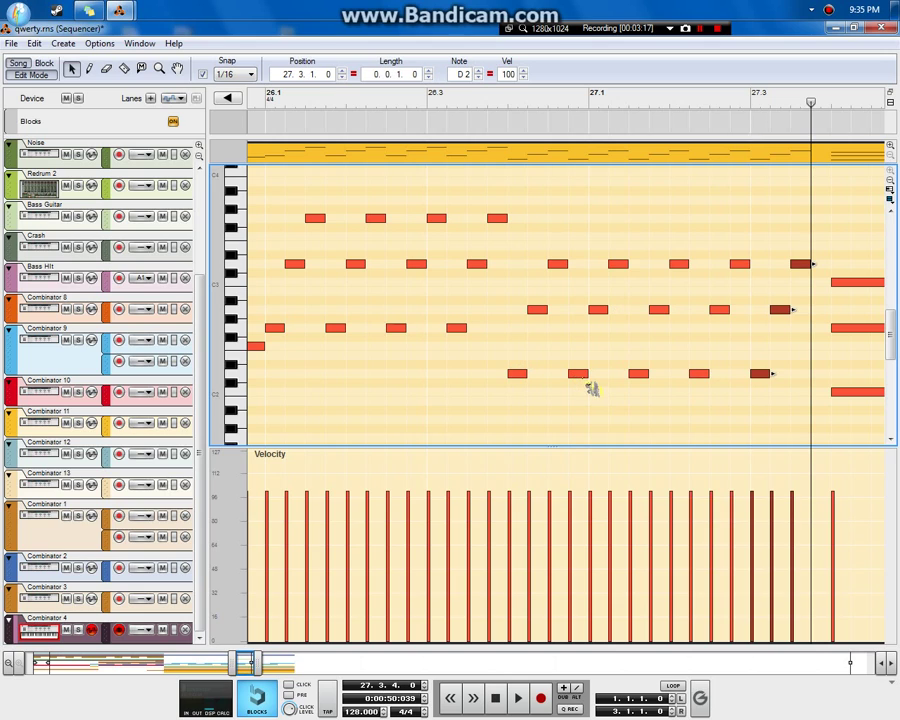
pyautogui.press('w')
pyautogui.click(819, 373)
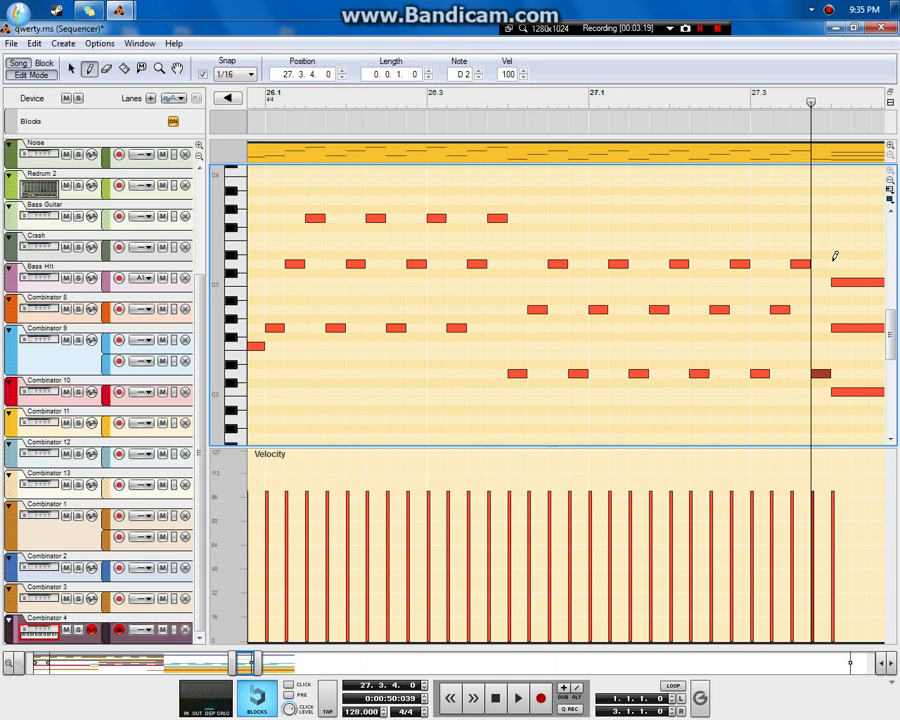
# Replace the chord at 27.4.1 with a C2–G2–C3 sixteenth group and add a C2 sixteenth at 27.4.4.
pyautogui.press('q')
pyautogui.moveTo(834, 254)
pyautogui.mouseDown()
pyautogui.moveTo(880, 280)
pyautogui.moveTo(604, 261)
pyautogui.moveTo(580, 420)
pyautogui.moveTo(577, 397)
pyautogui.mouseUp()
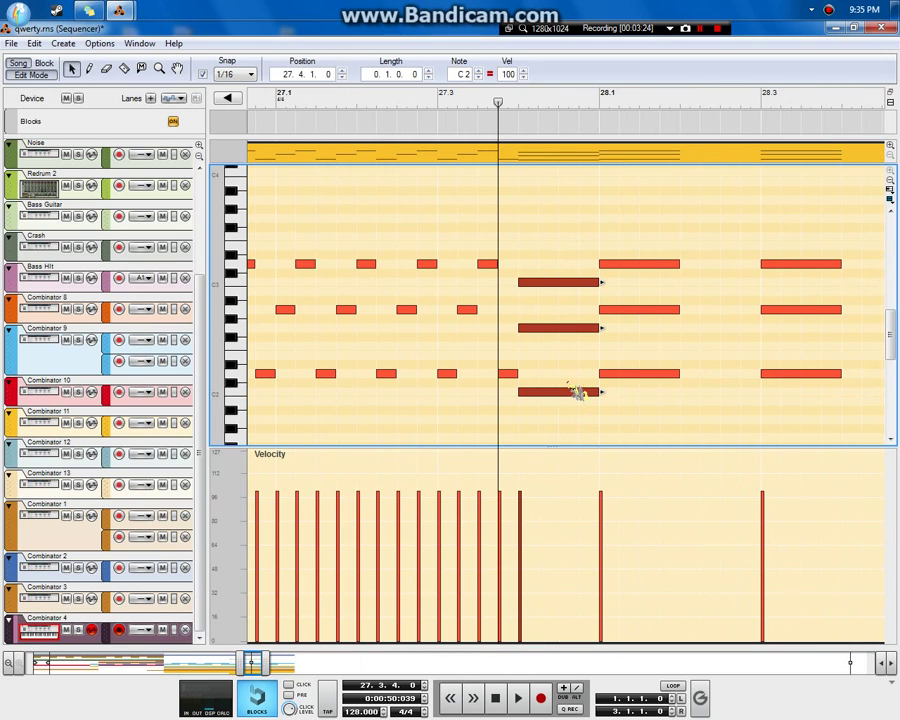
pyautogui.press('Delete')
pyautogui.moveTo(443, 240); pyautogui.dragTo(530, 398)
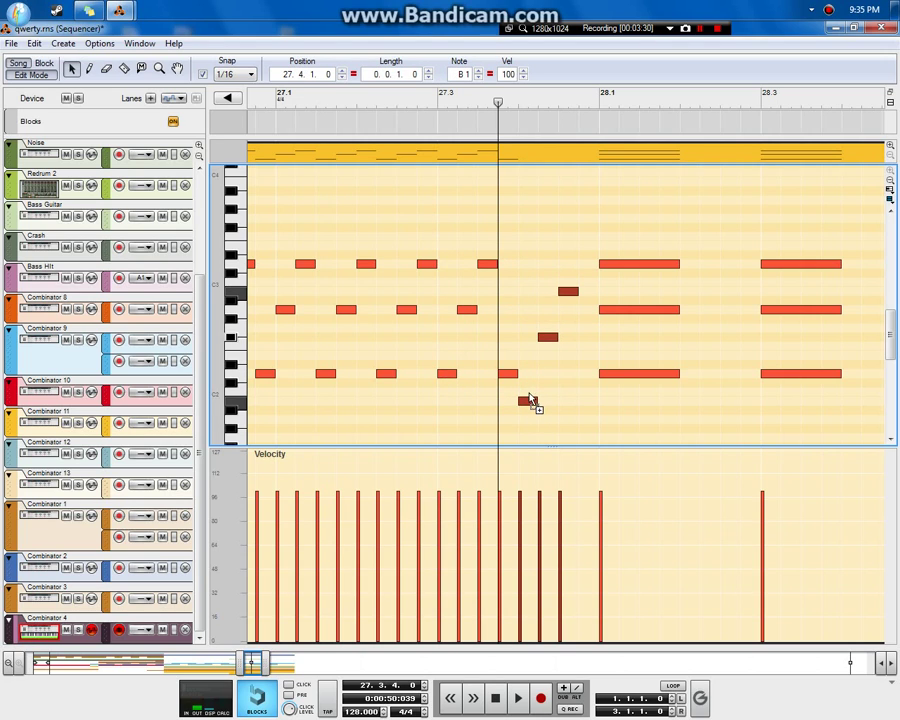
pyautogui.press('Up')
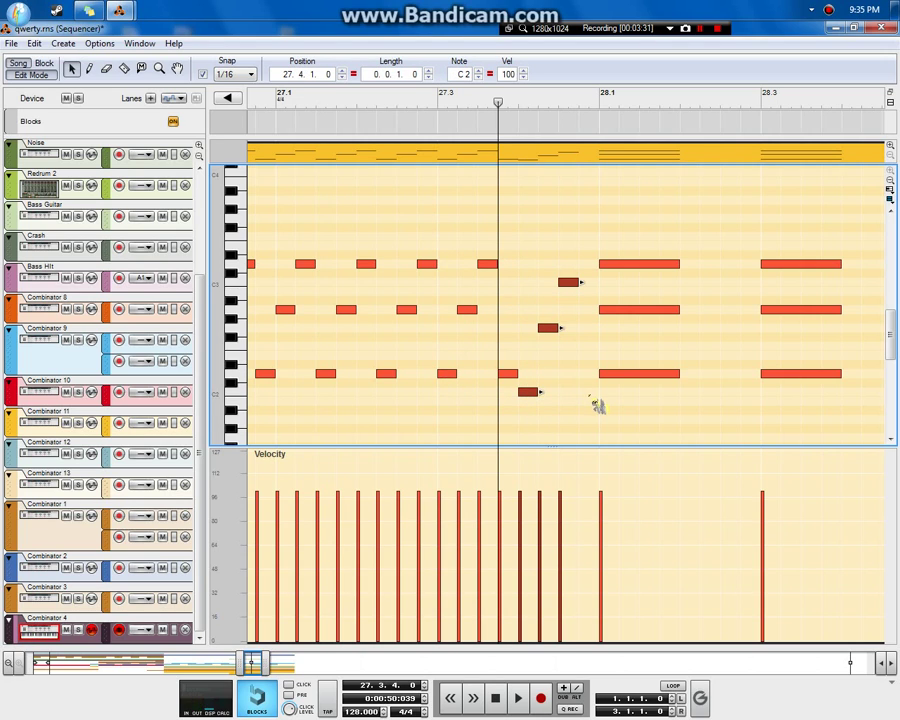
pyautogui.press('w')
pyautogui.click(588, 391)
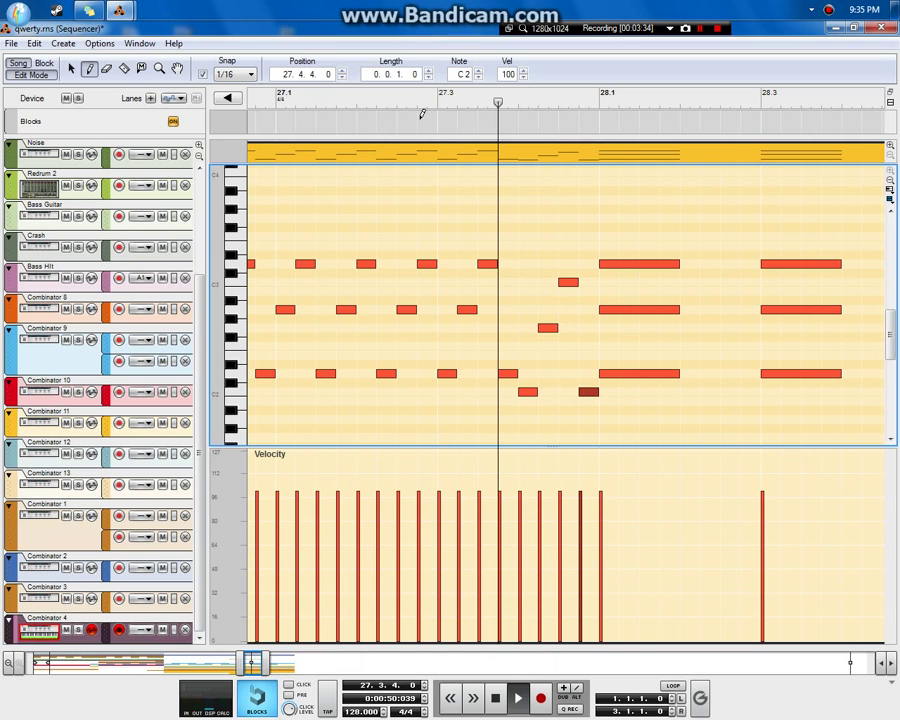
# Solo the Combinator 4 track and play back the arpeggio in bar 27.
pyautogui.press('space')
pyautogui.press('space')
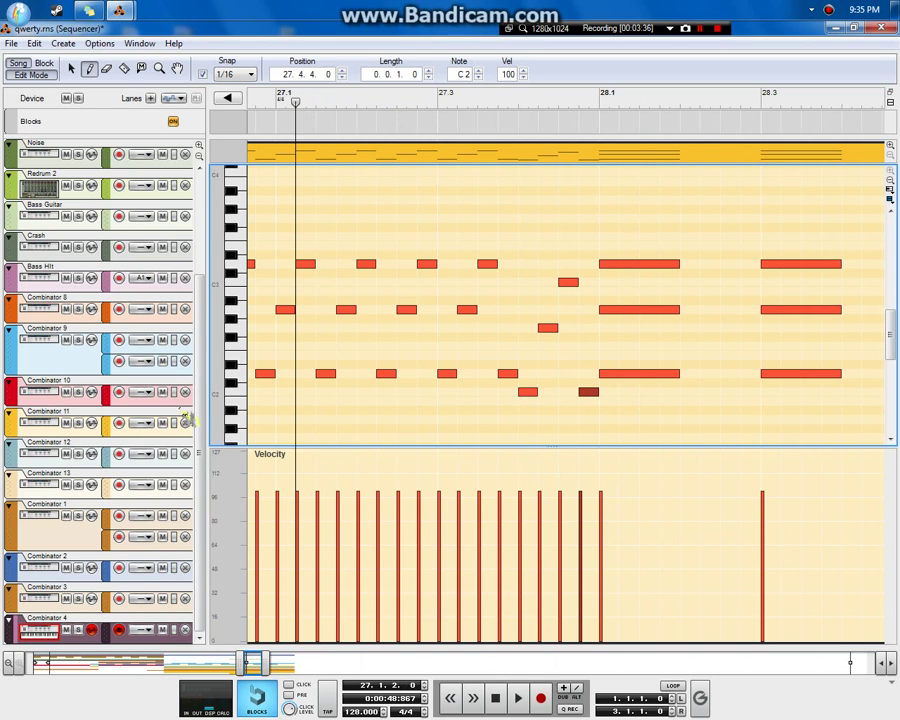
pyautogui.click(88, 632)
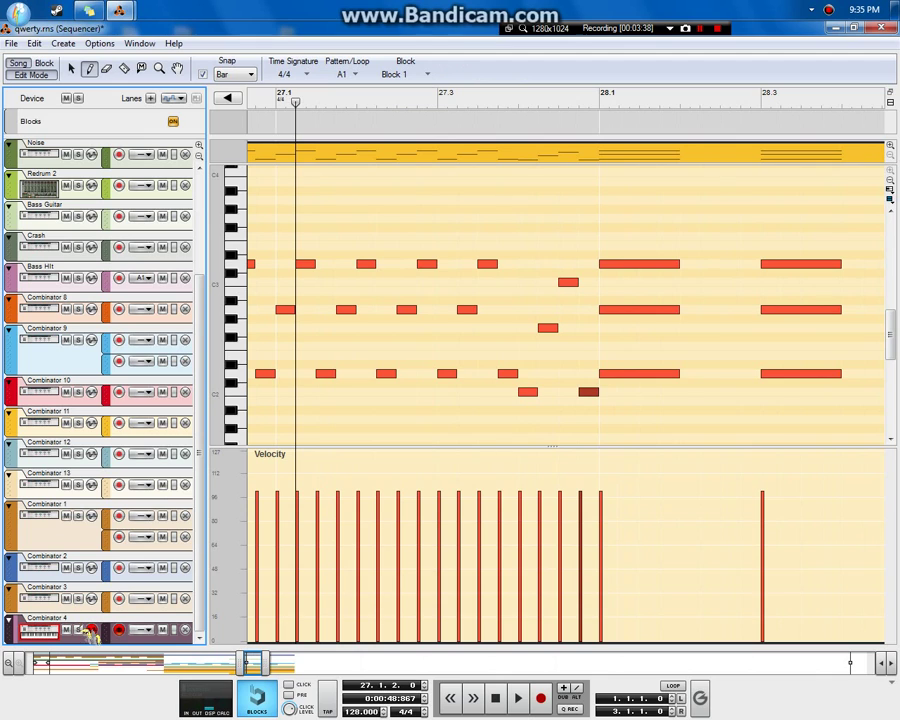
pyautogui.press('space')
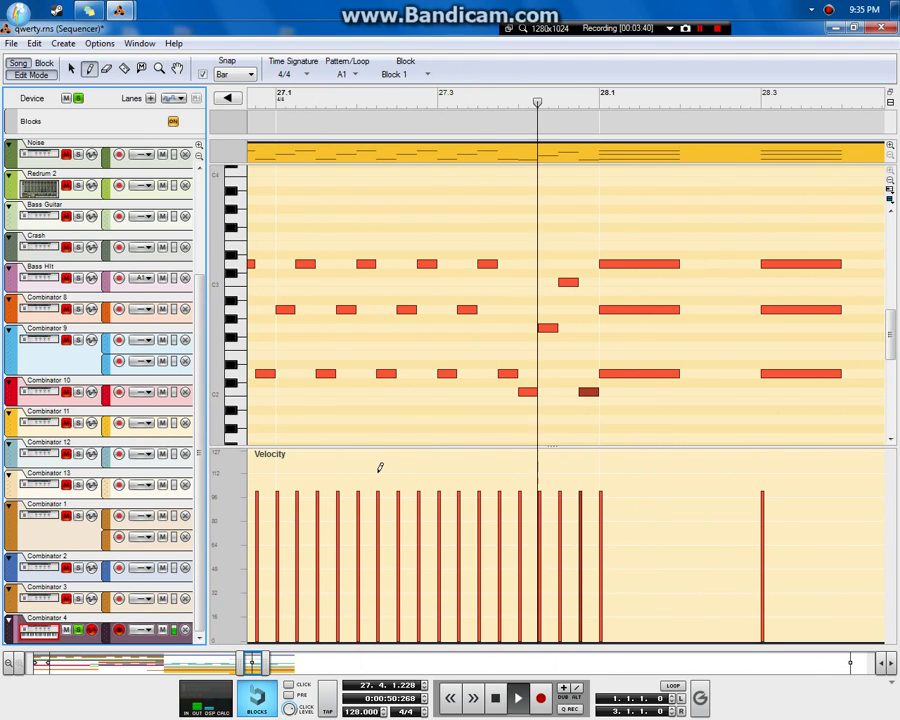
pyautogui.press('space')
# Replace the two chords in bar 28 with two D2–A2–D3 sixteenth groups starting at 28.1.1.
pyautogui.press('q')
pyautogui.moveTo(698, 242)
pyautogui.mouseDown()
pyautogui.moveTo(655, 380)
pyautogui.moveTo(662, 390)
pyautogui.mouseUp()
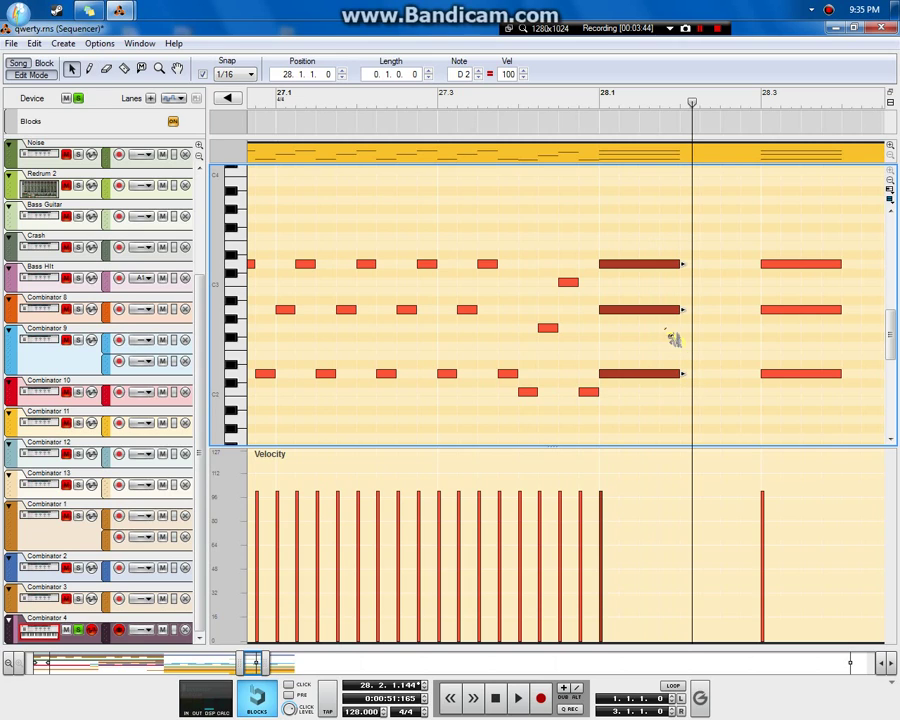
pyautogui.press('Delete')
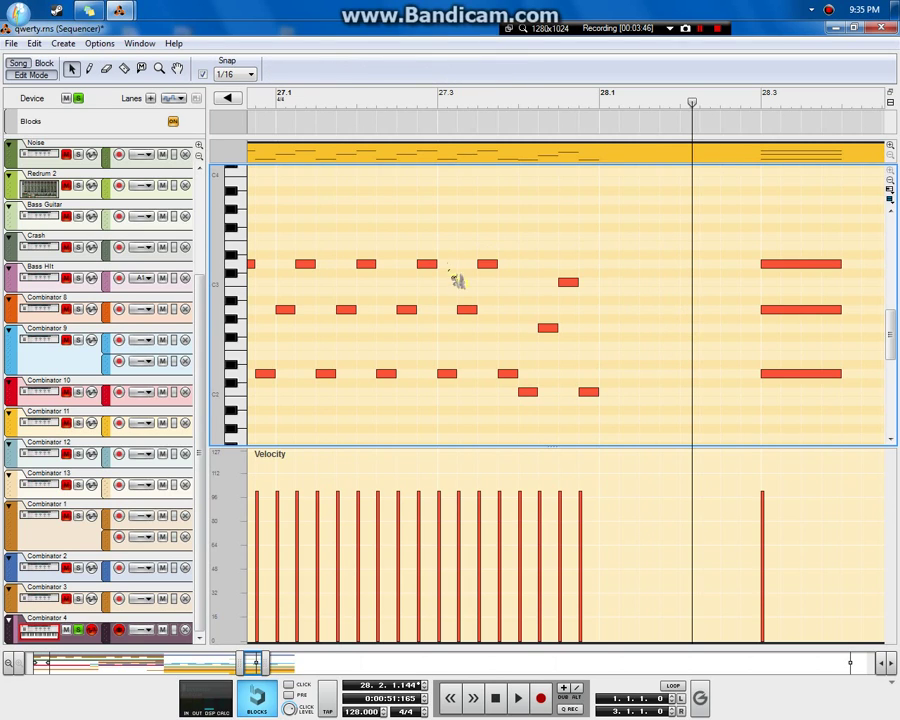
pyautogui.moveTo(484, 390); pyautogui.dragTo(669, 384)
pyautogui.moveTo(835, 242); pyautogui.dragTo(647, 398)
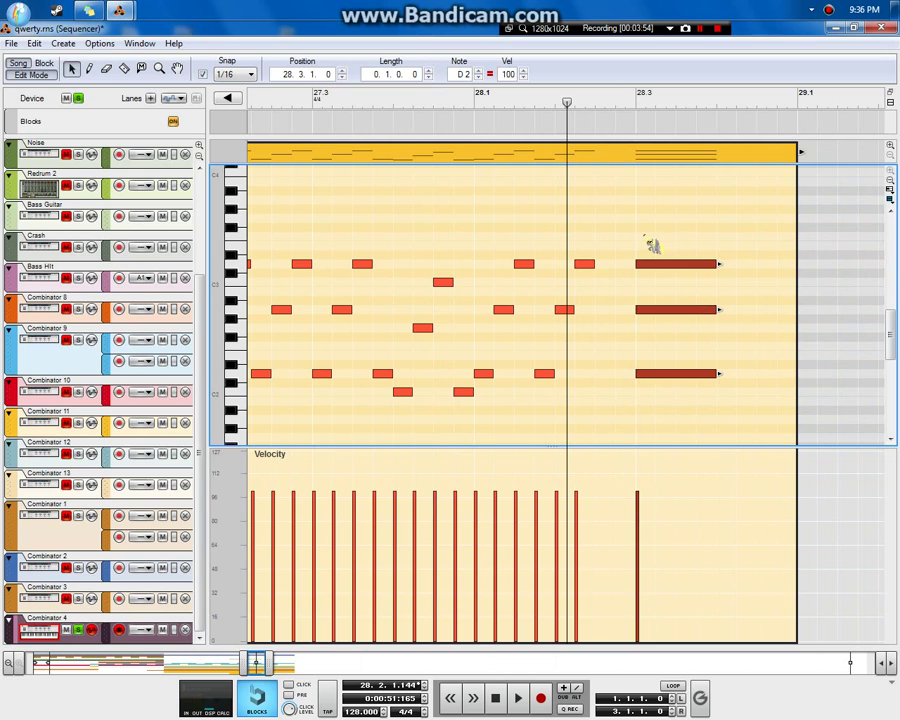
pyautogui.press('Delete')
# Duplicate the six arpeggio notes at the start of bar 28 twice to fill the rest of the bar.
pyautogui.moveTo(540, 377); pyautogui.dragTo(481, 386)
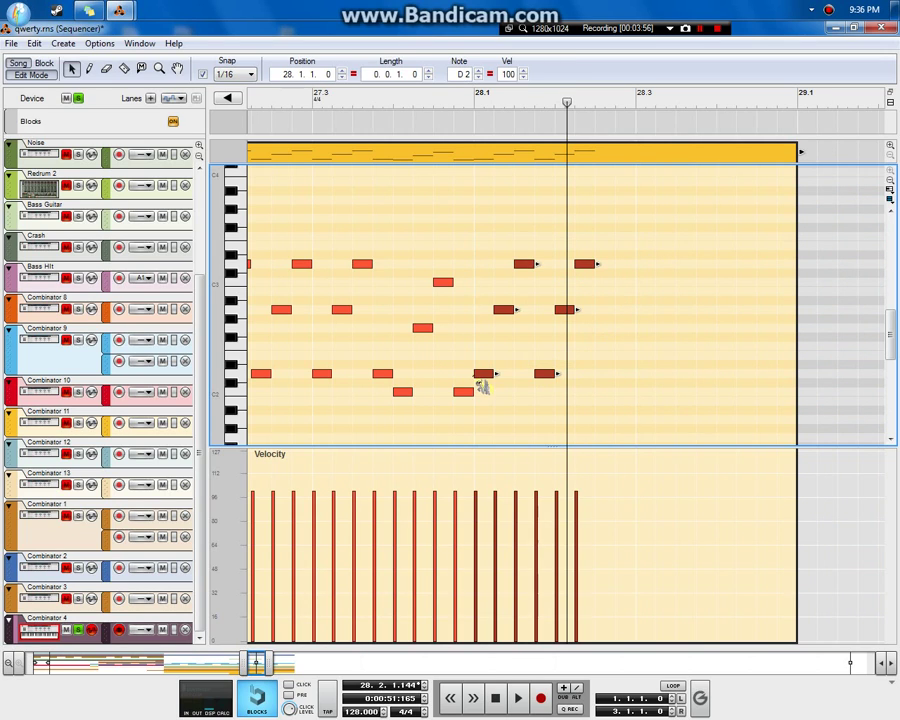
pyautogui.hotkey('ctrl', 'd')
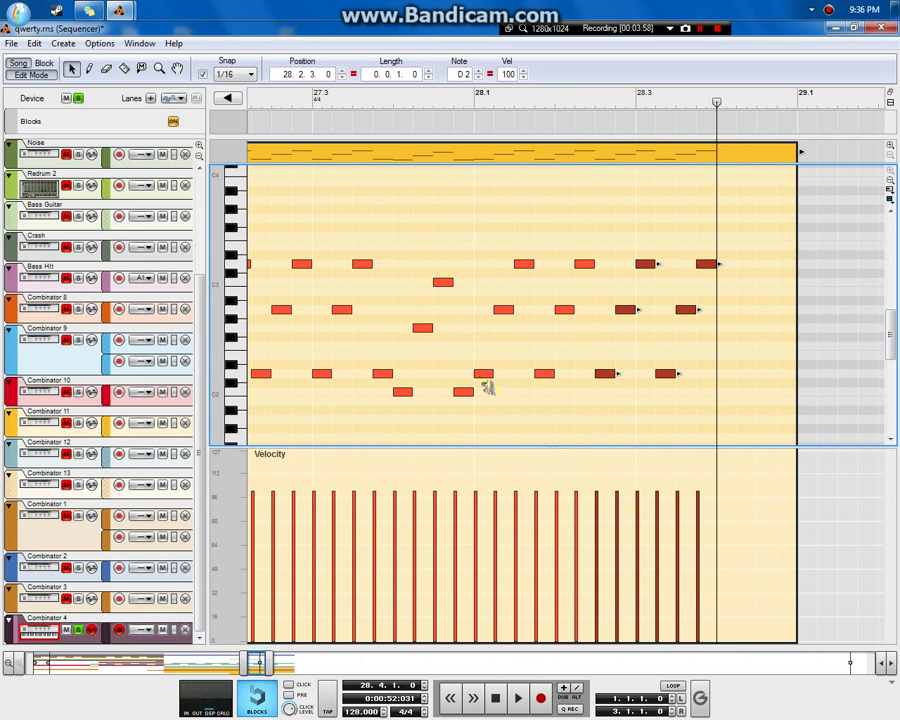
pyautogui.hotkey('ctrl', 'd')
# Delete the extra notes past 29.1 and trim the clip's end back to 29.1.
pyautogui.moveTo(852, 231); pyautogui.dragTo(818, 349)
pyautogui.press('Delete')
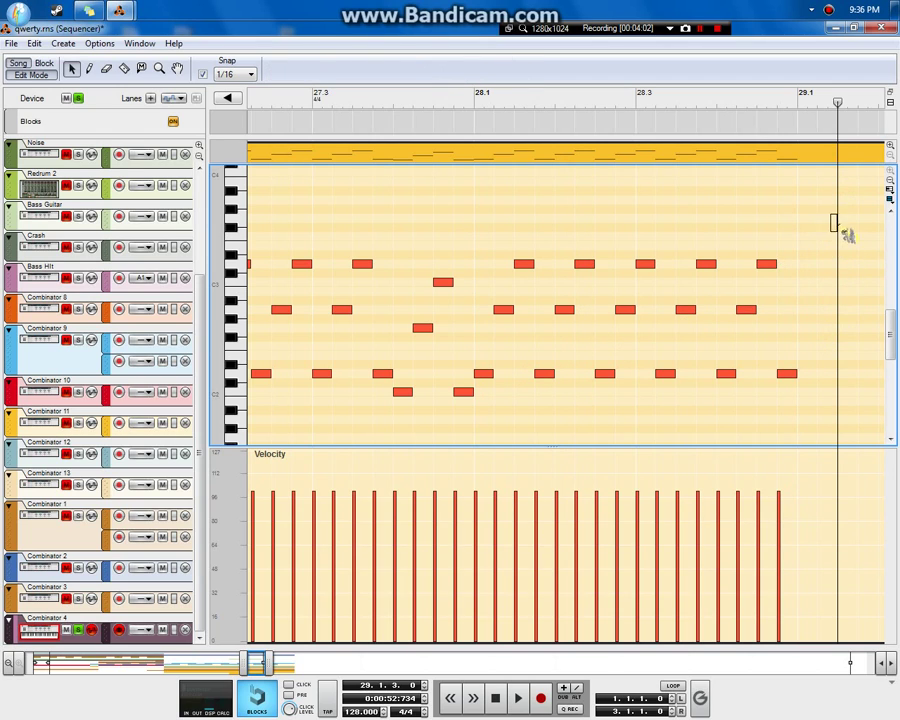
pyautogui.hscroll(5, 789, 208)
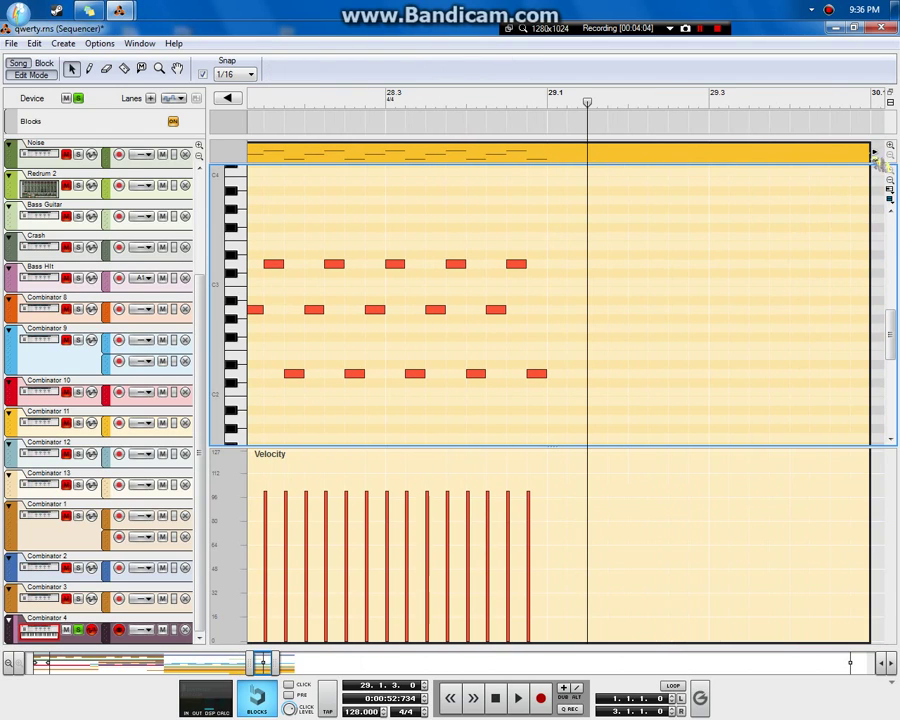
pyautogui.moveTo(873, 151); pyautogui.dragTo(521, 172)
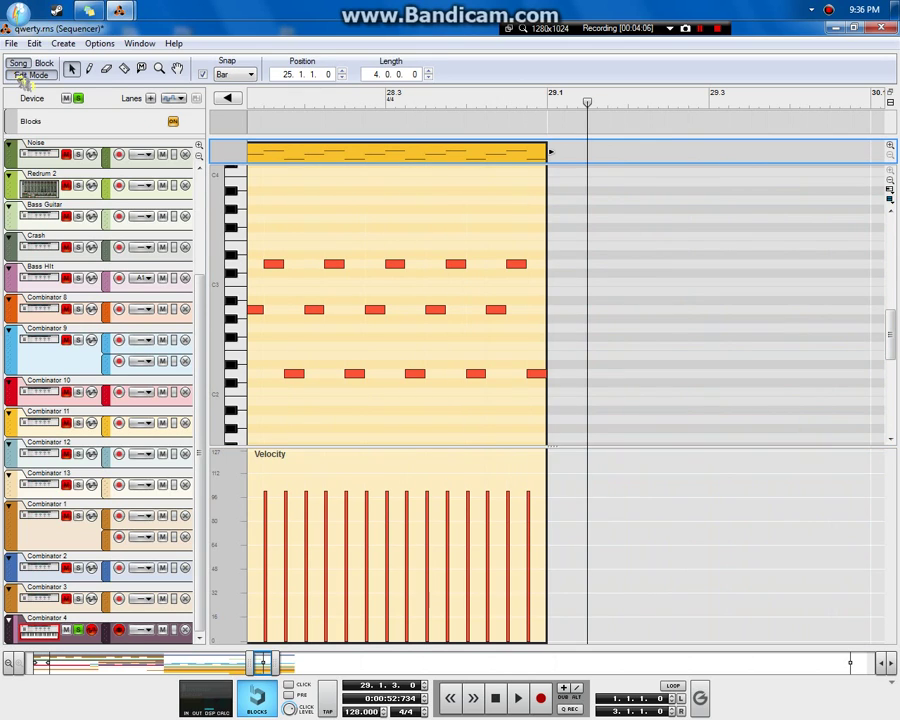
# Return to the song arrangement and copy the Combinator 4 clip from bars 25–28 to bars 29–32.
pyautogui.hotkey('ctrl', 'e')
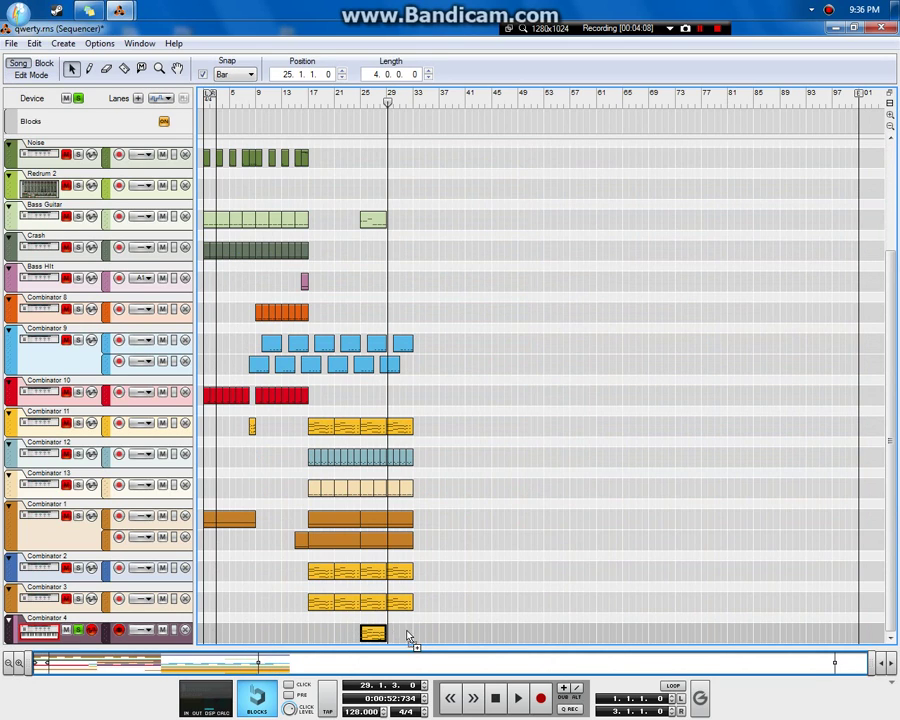
pyautogui.click(311, 105)
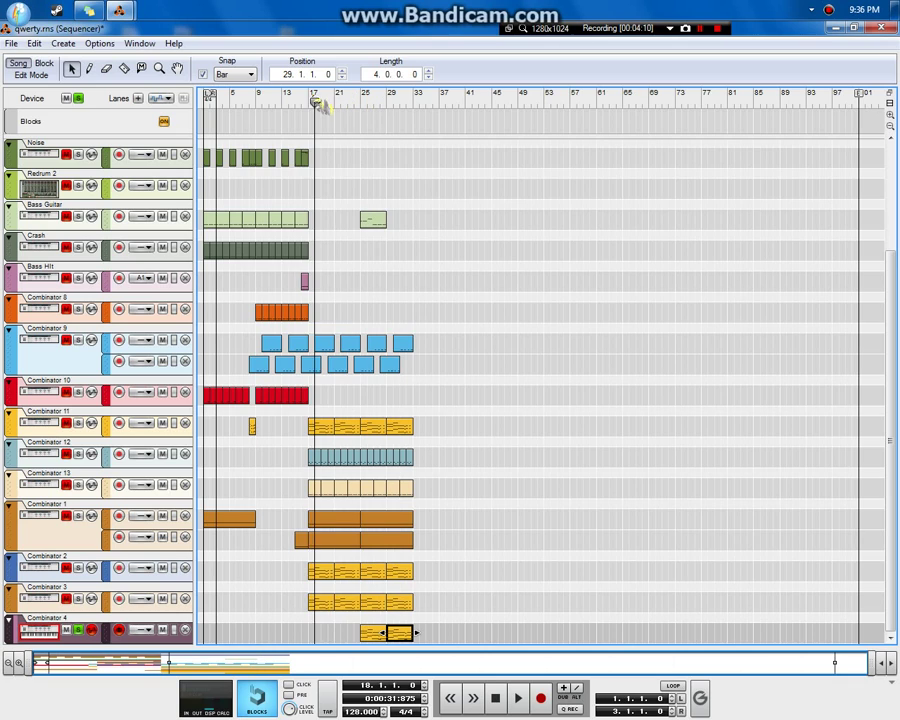
# Turn off the Combinator 4 solo and play the full arrangement back from bar 1.
pyautogui.press('space')
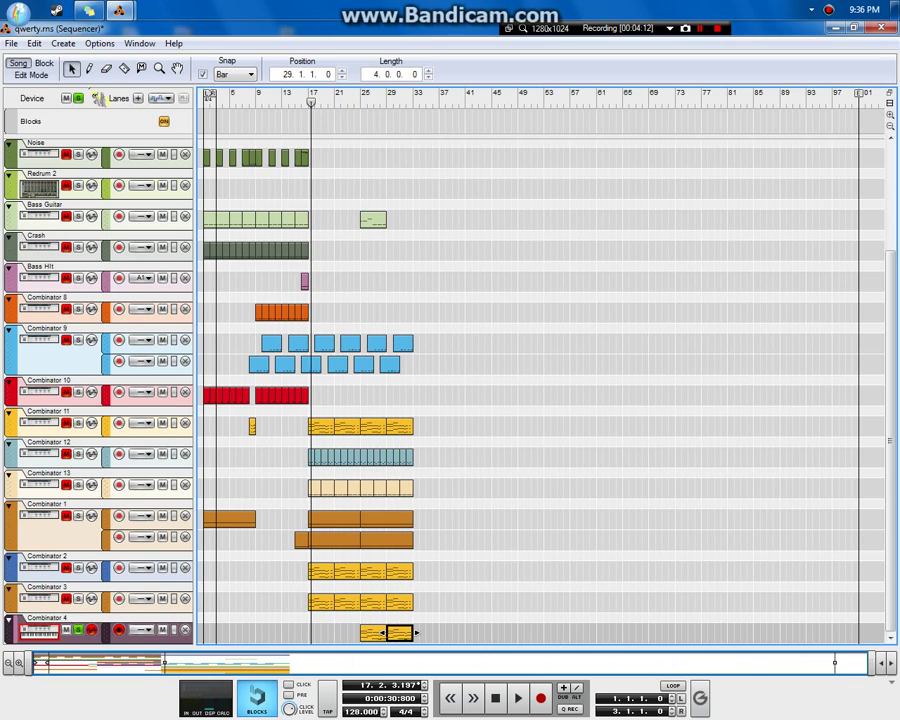
pyautogui.click(270, 105)
pyautogui.press('space')
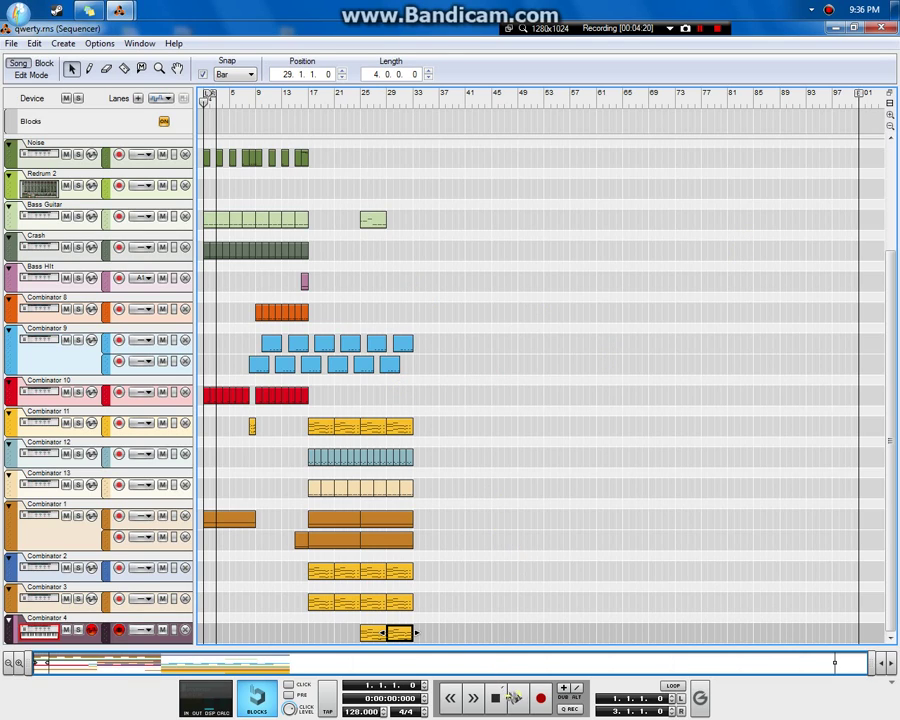
pyautogui.press('space')
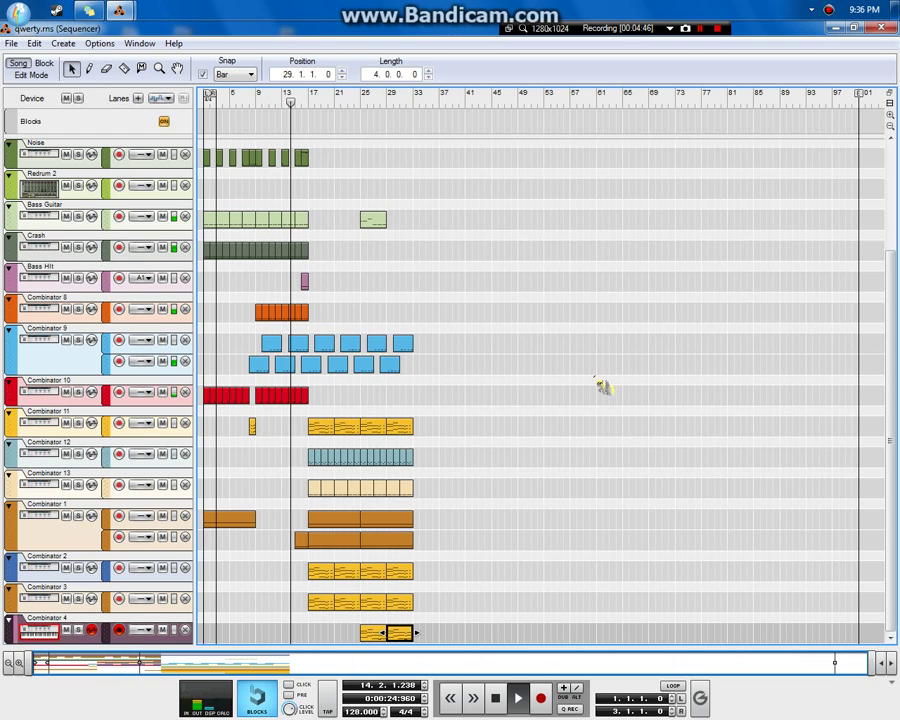
pyautogui.scroll(3, 603, 388)
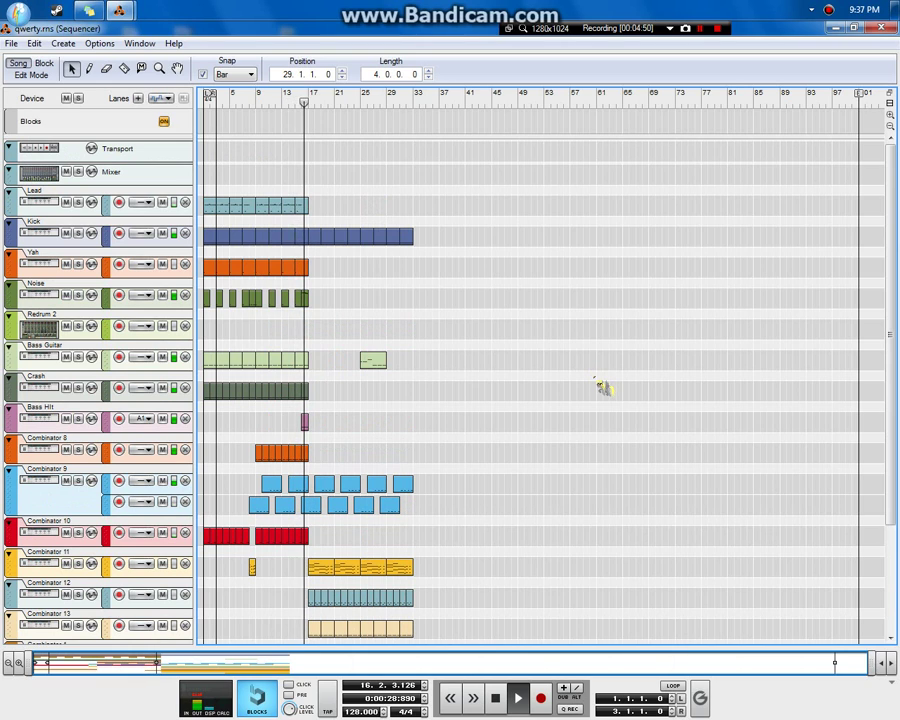
pyautogui.scroll(-3, 603, 388)
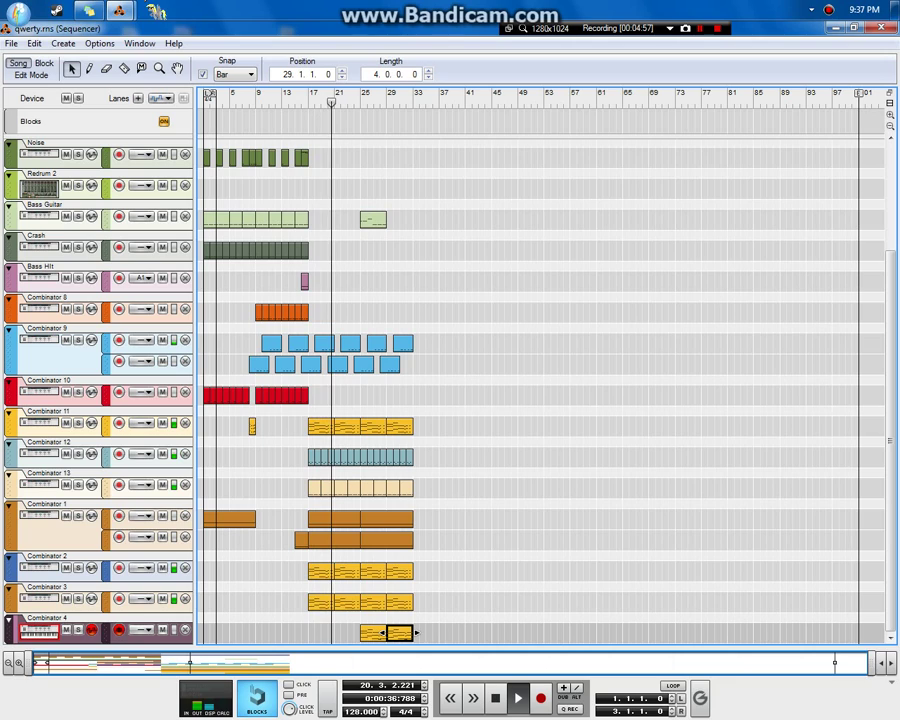
# Collapse Combinator 3 in the rack, look through the devices above it, and return to the sequencer.
pyautogui.moveTo(118, 10)
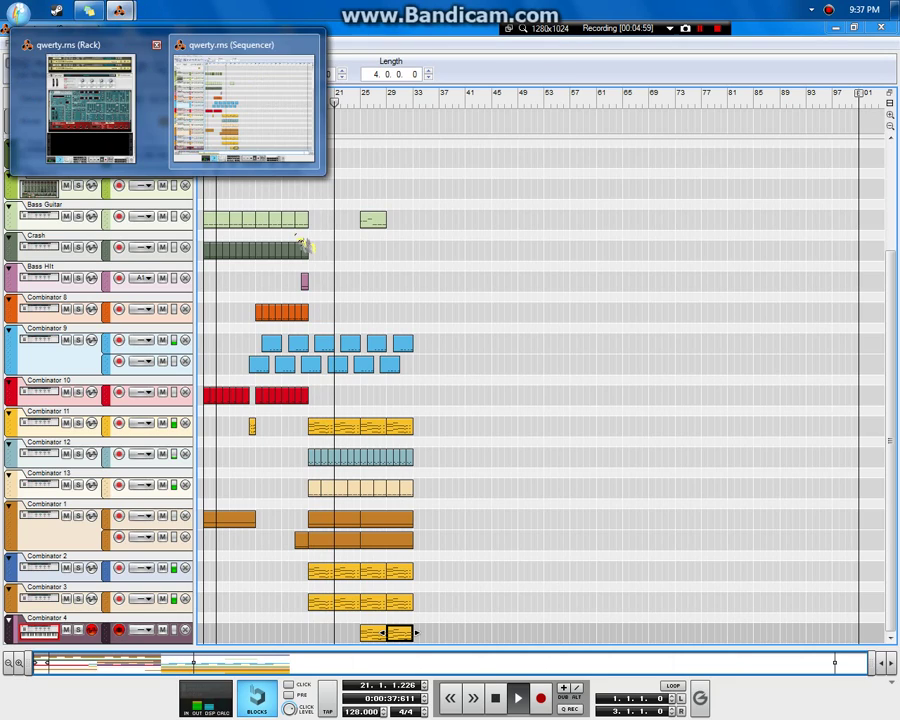
pyautogui.scroll(10, 238, 287)
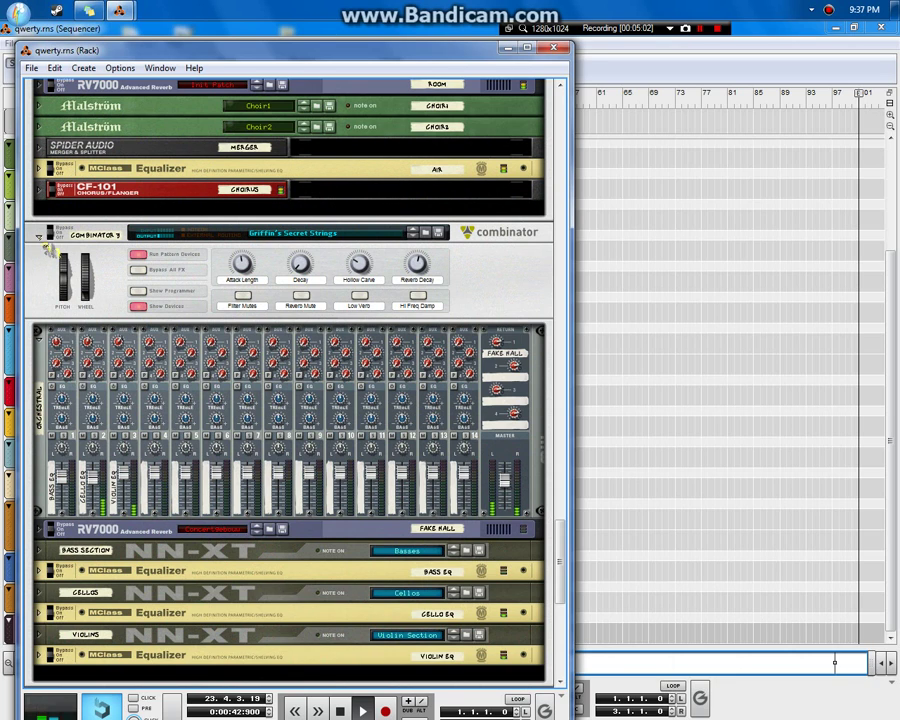
pyautogui.click(40, 236)
pyautogui.scroll(7, 64, 257)
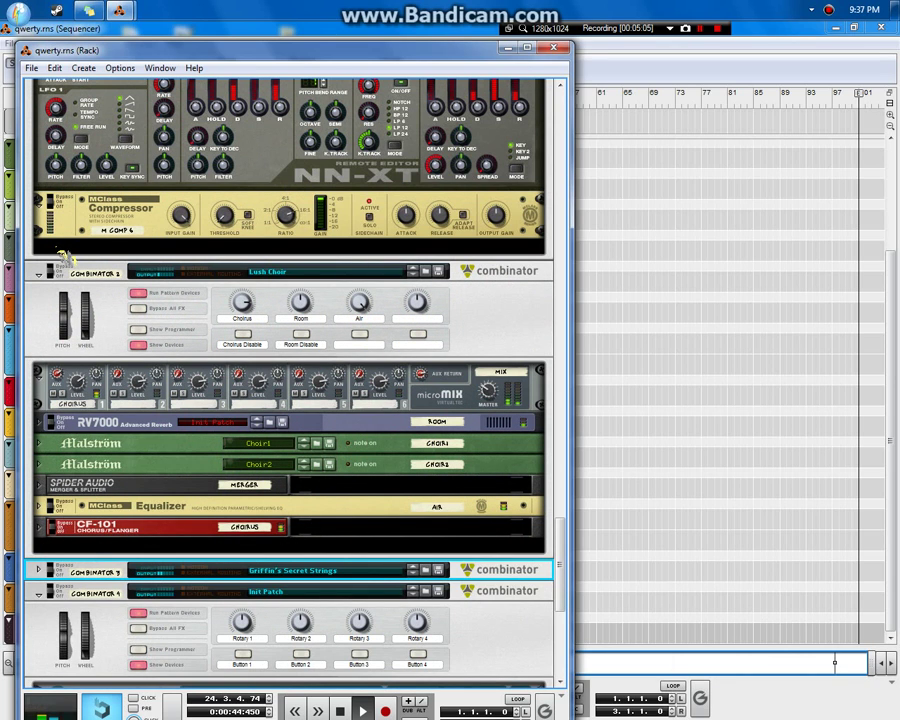
pyautogui.scroll(5, 66, 257)
pyautogui.scroll(10, 205, 303)
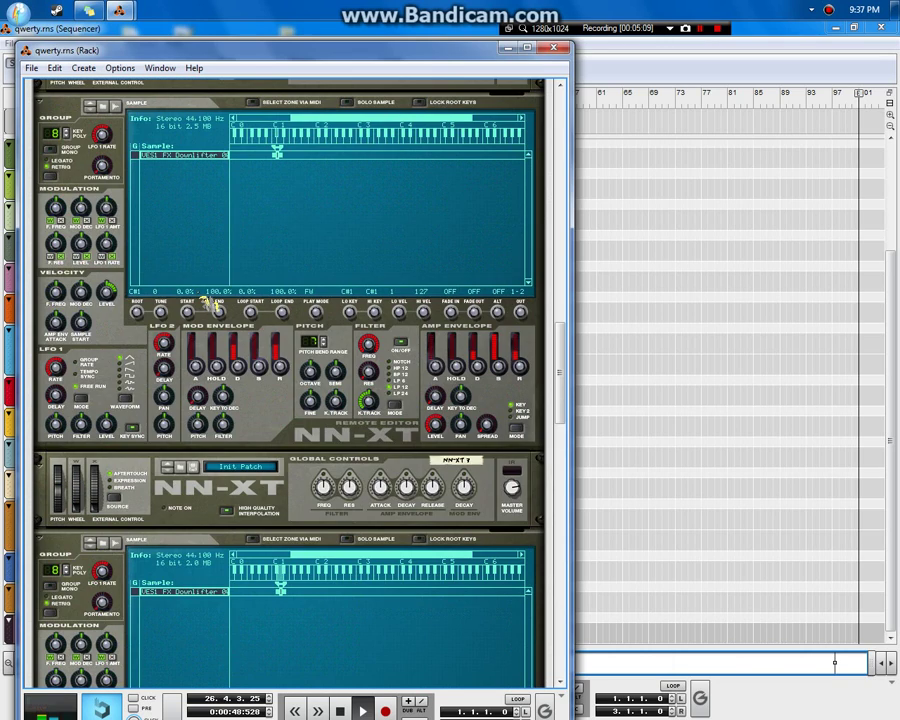
pyautogui.scroll(5, 203, 300)
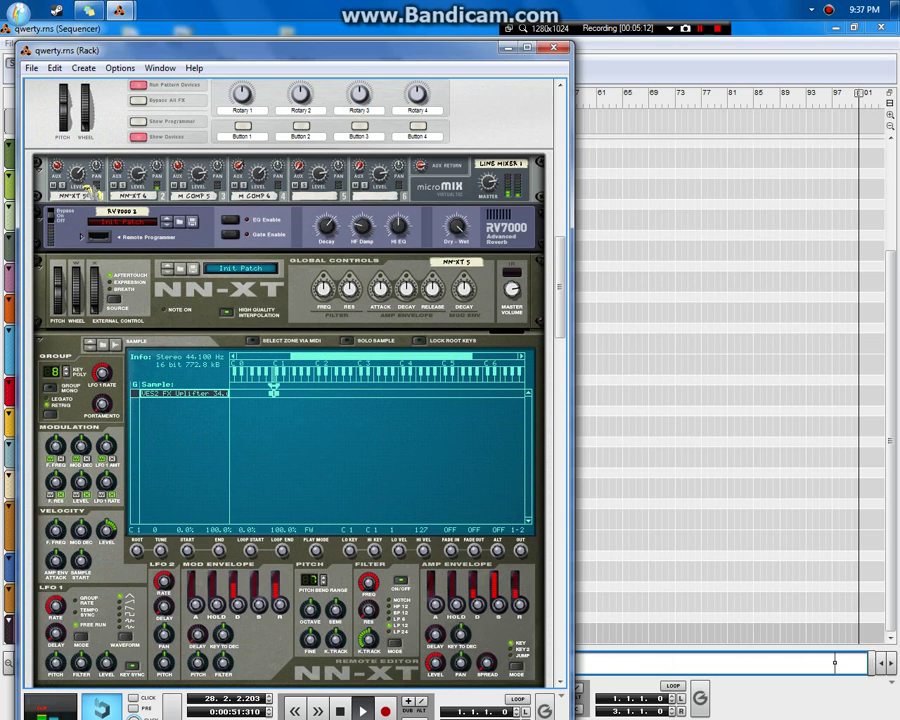
pyautogui.press('F7')
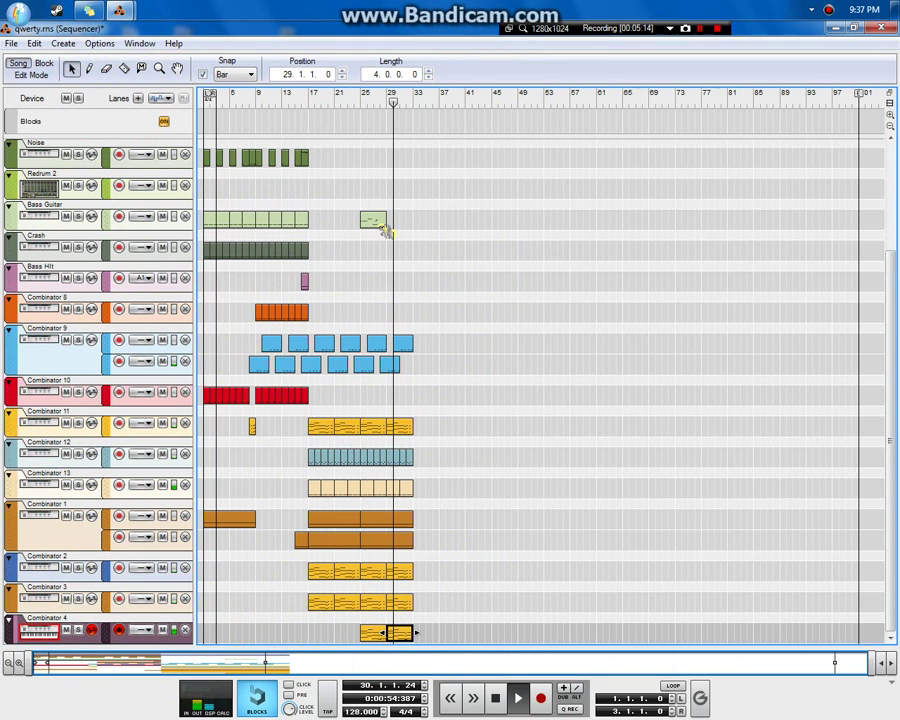
# Copy the Bass Guitar clip from bar 25 to bar 29 and delete the extra Combinator 4 clip at bar 33.
pyautogui.moveTo(401, 231); pyautogui.dragTo(412, 234)
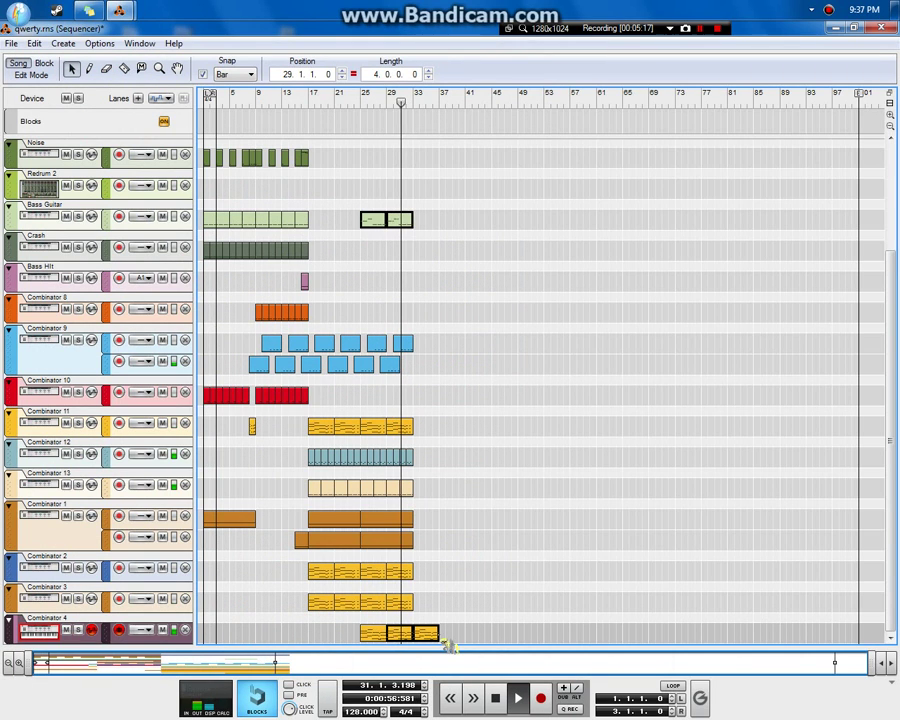
pyautogui.click(430, 633)
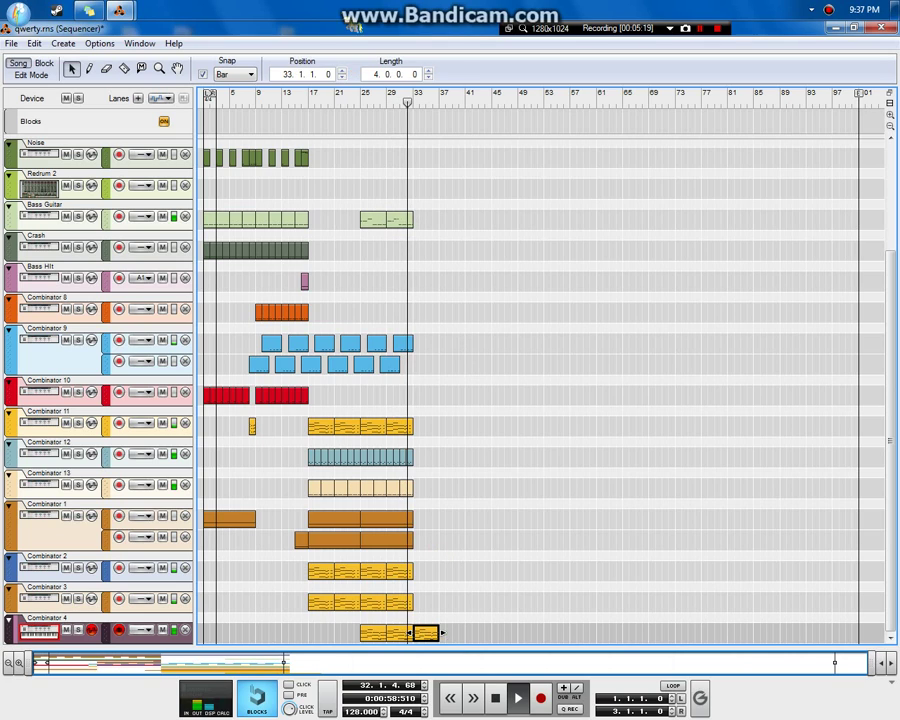
pyautogui.press('Delete')
# Restart playback from bar 1 and rename the Combinator 12 track as Perc Hit Thingy.
pyautogui.moveTo(372, 108); pyautogui.dragTo(160, 110)
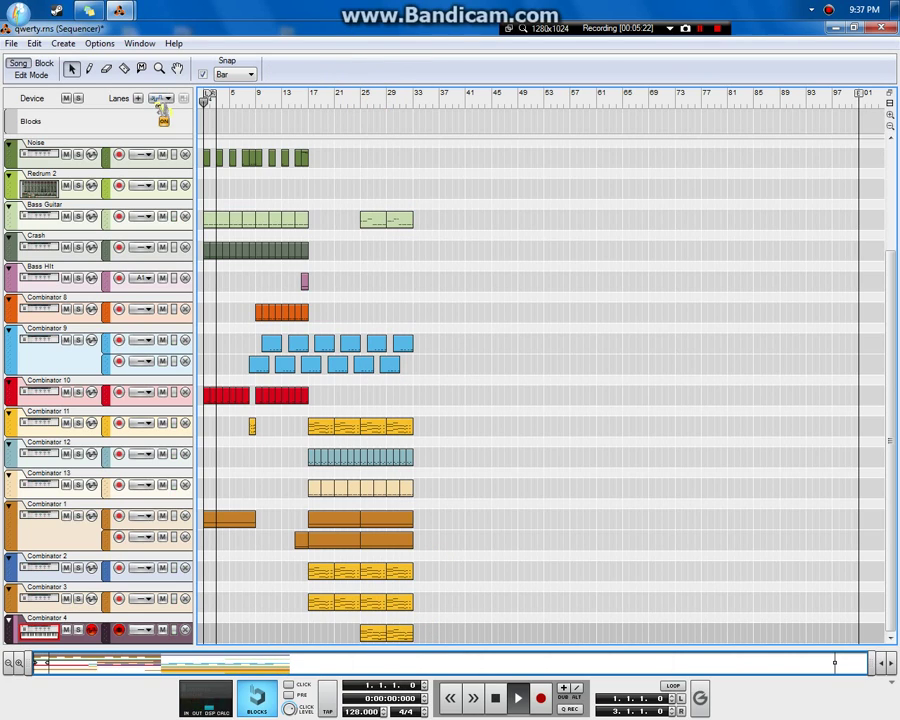
pyautogui.press('space')
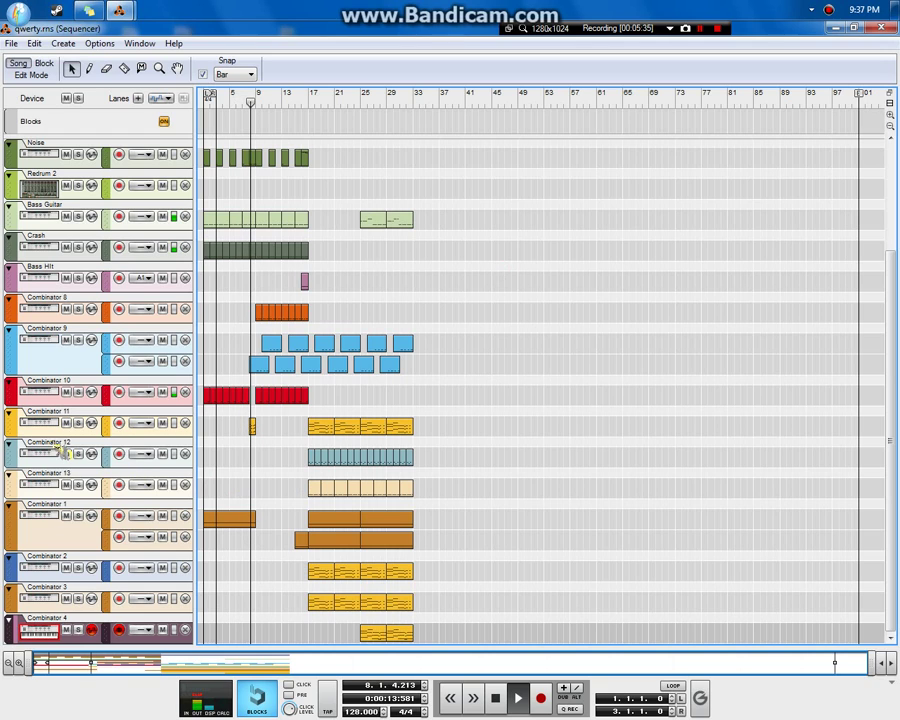
pyautogui.doubleClick(244, 452)
pyautogui.write('Pe')
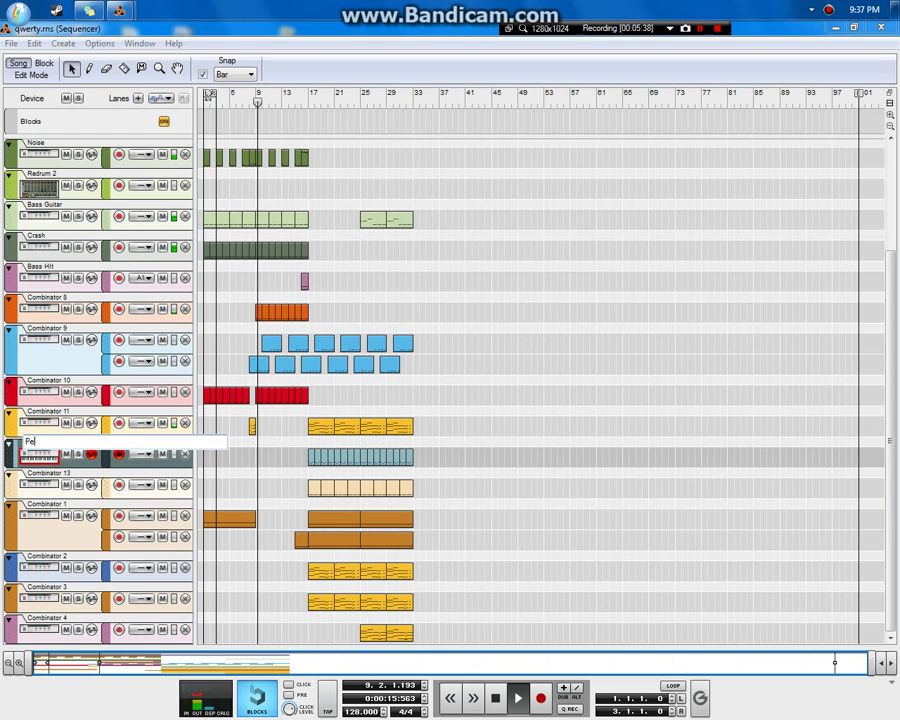
pyautogui.write('rc H')
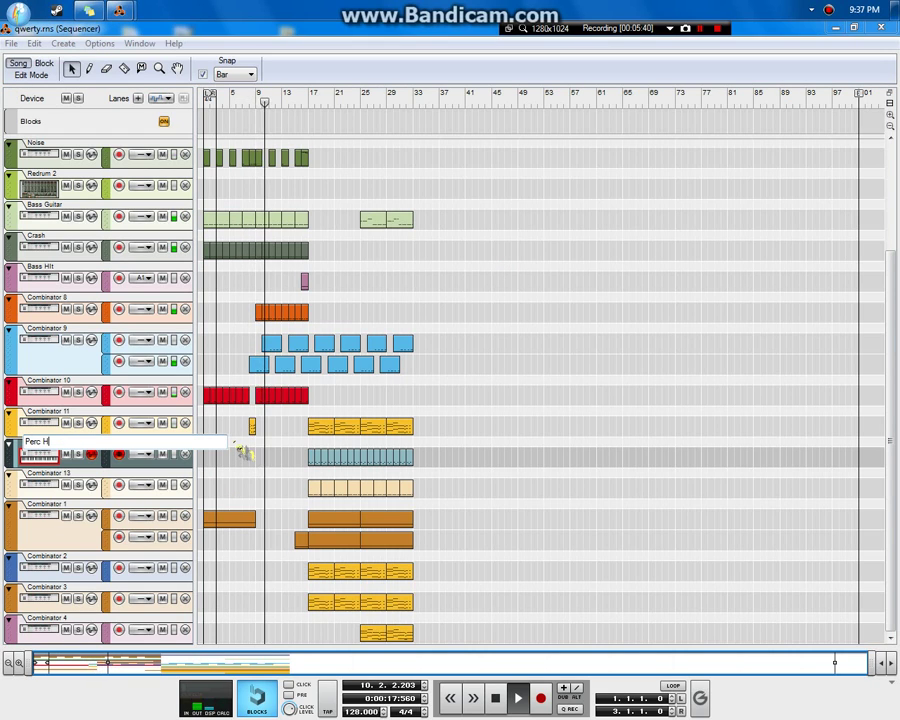
pyautogui.write('it1')
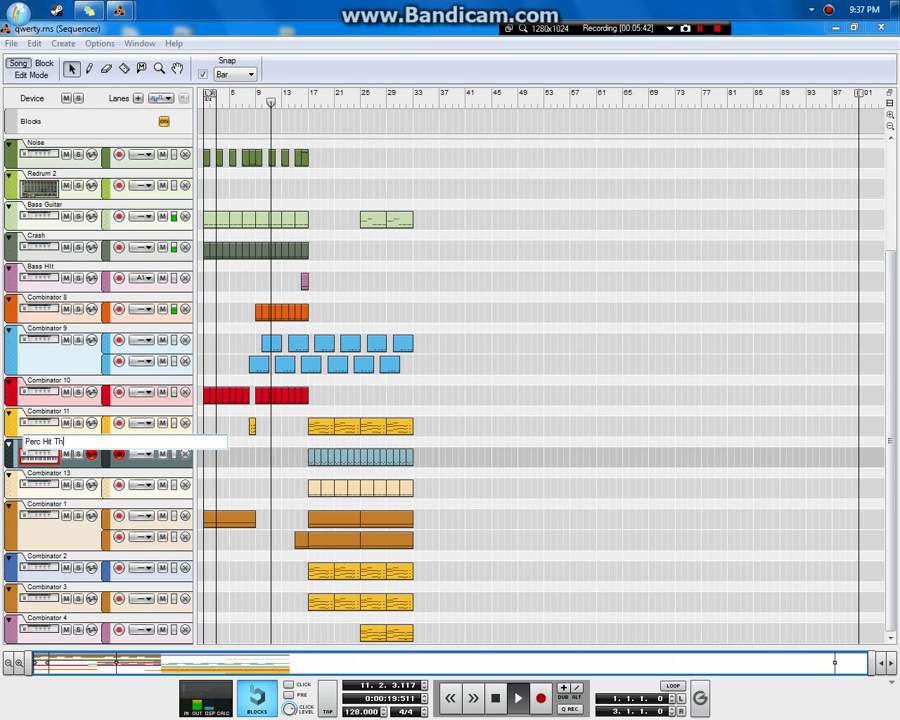
pyautogui.write('hingy')
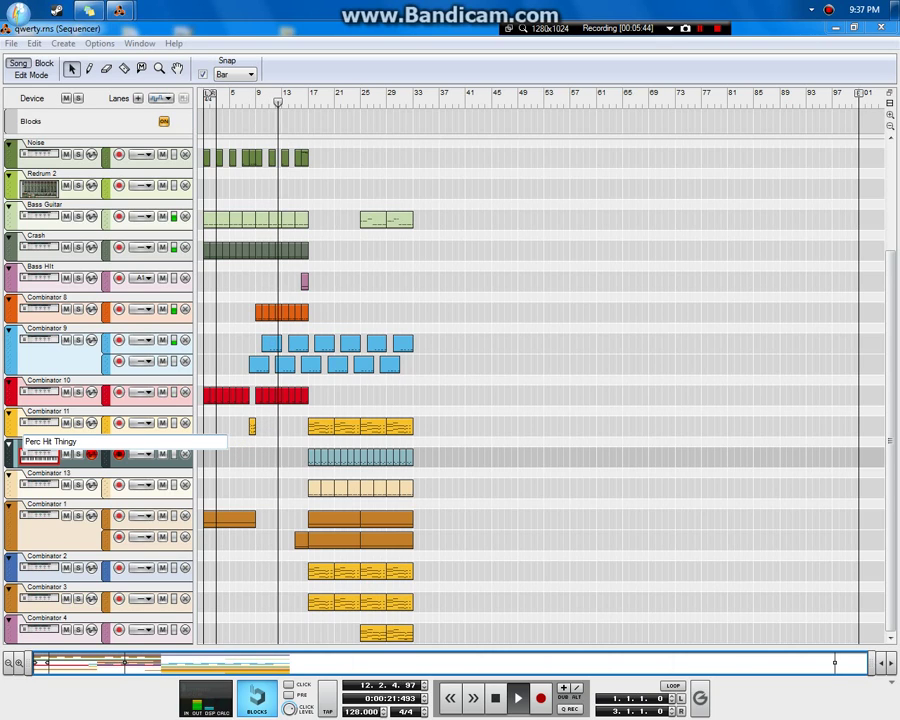
pyautogui.press('Return')
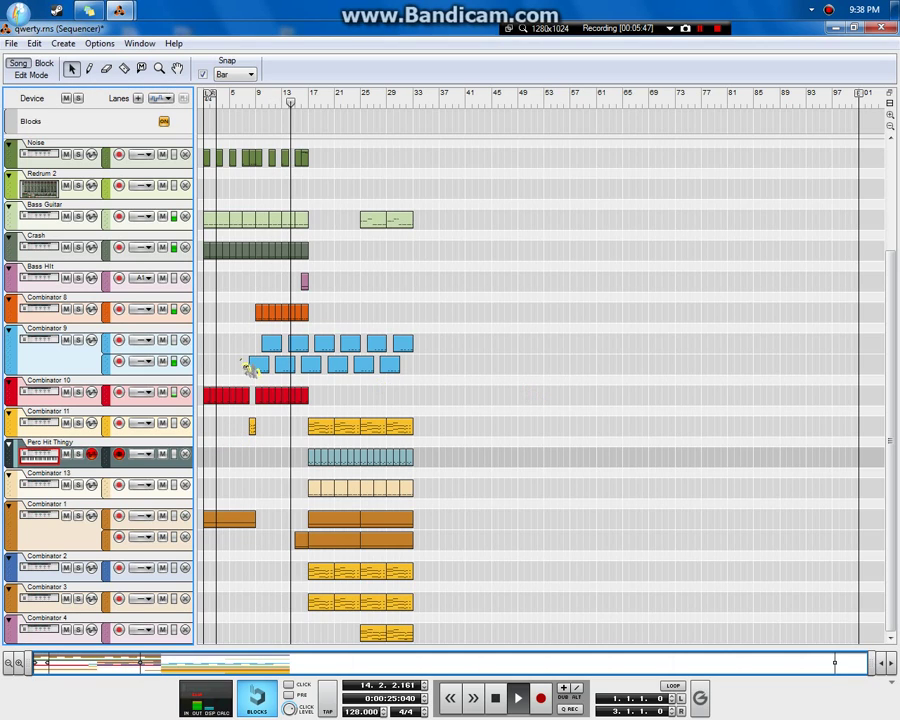
# Rename the Combinator 9 track as Snare.
pyautogui.doubleClick(45, 328)
pyautogui.write('Snare')
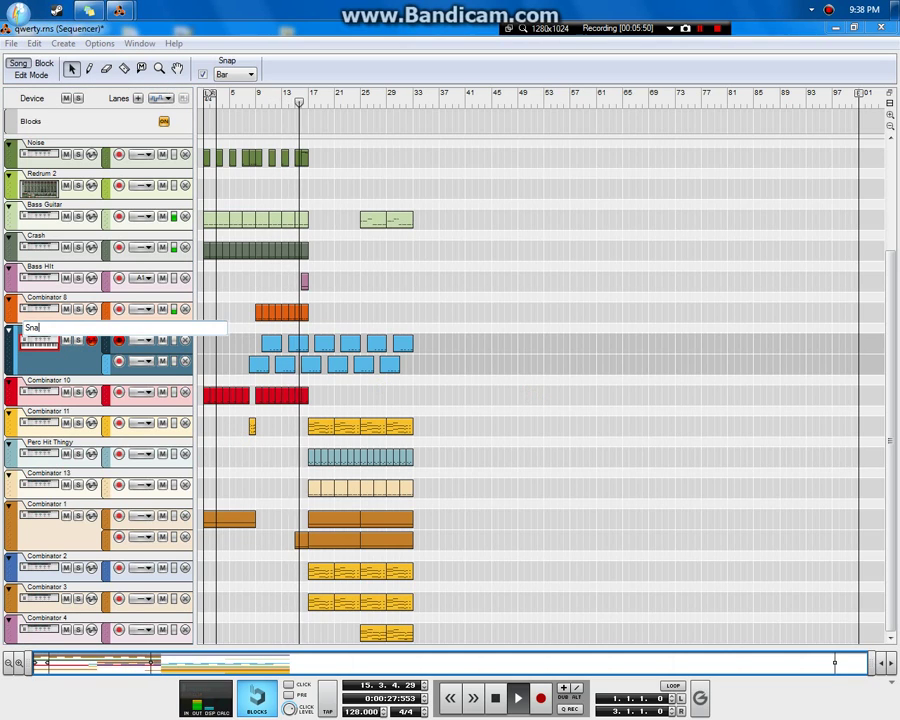
pyautogui.press('Return')
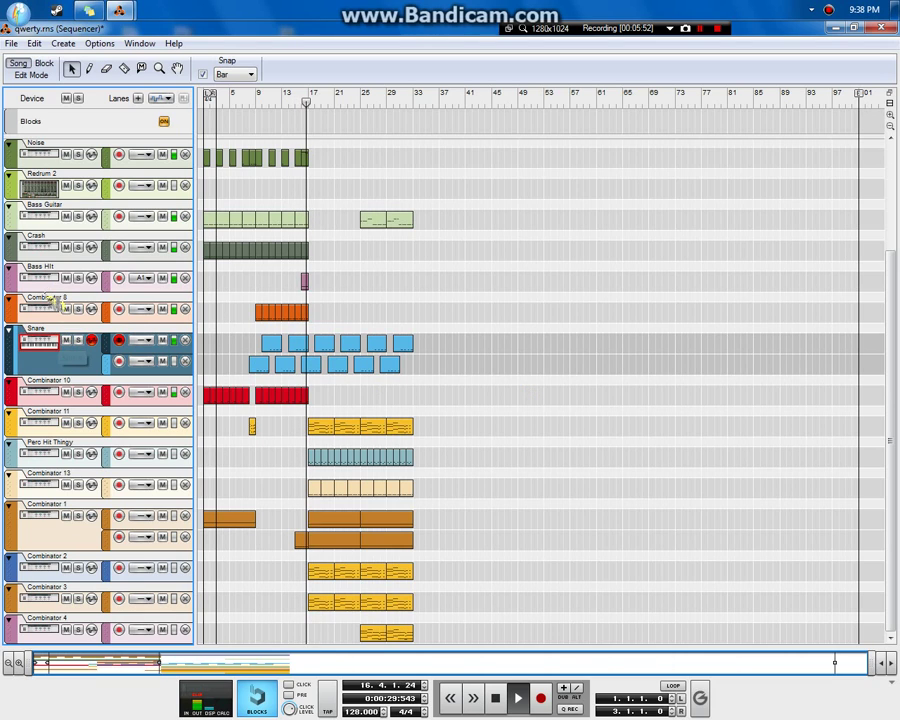
# Rename the Combinator 8 track as Toms.
pyautogui.click(55, 284)
pyautogui.doubleClick(46, 298)
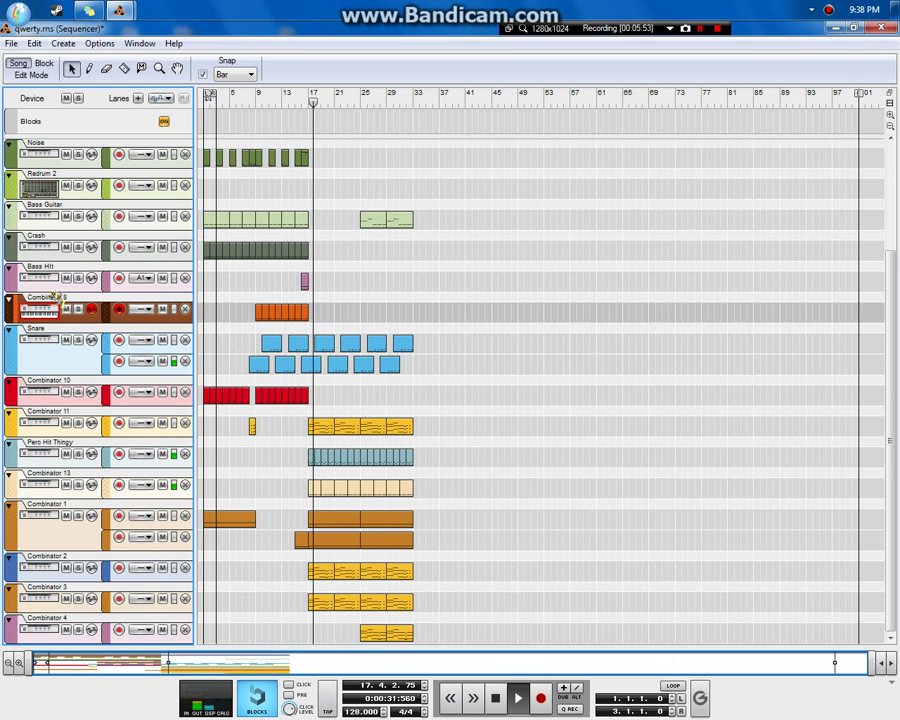
pyautogui.write('Toms')
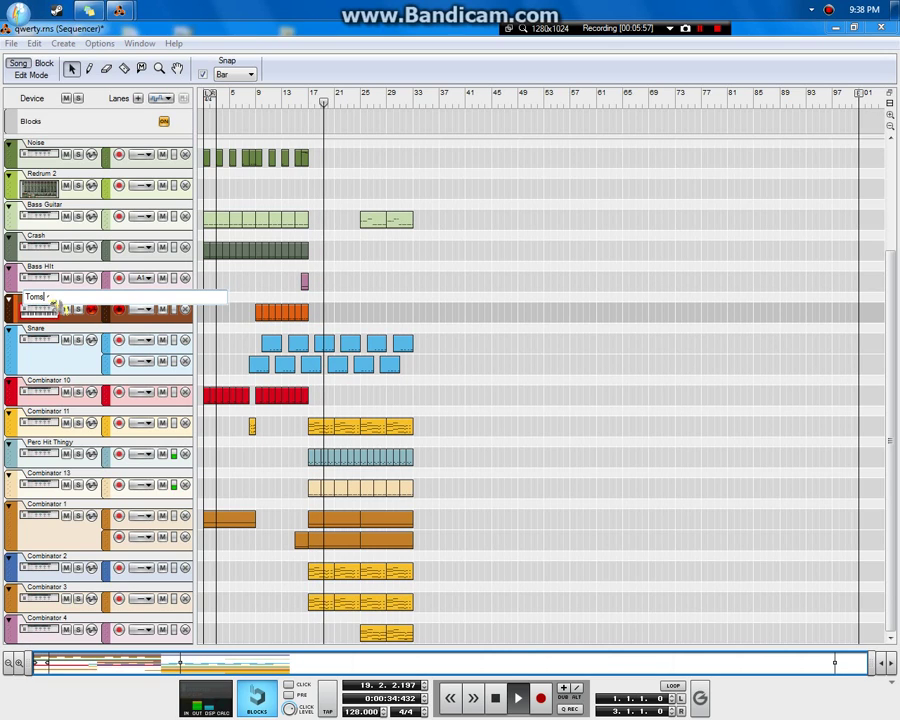
pyautogui.press('Return')
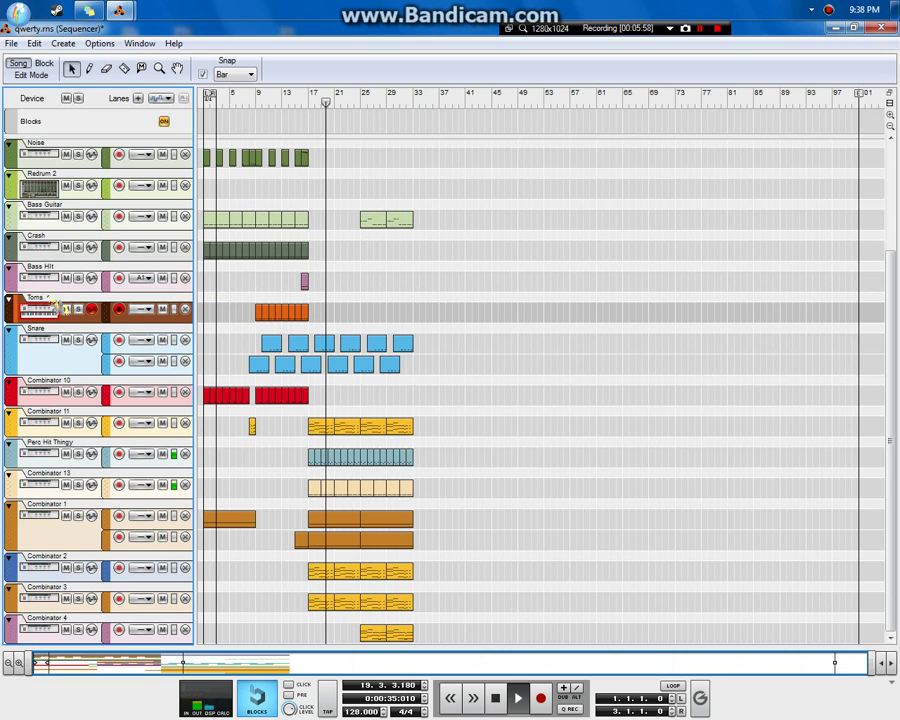
# Rename the Combinator 11 track as Complextro Lead.
pyautogui.doubleClick(47, 411)
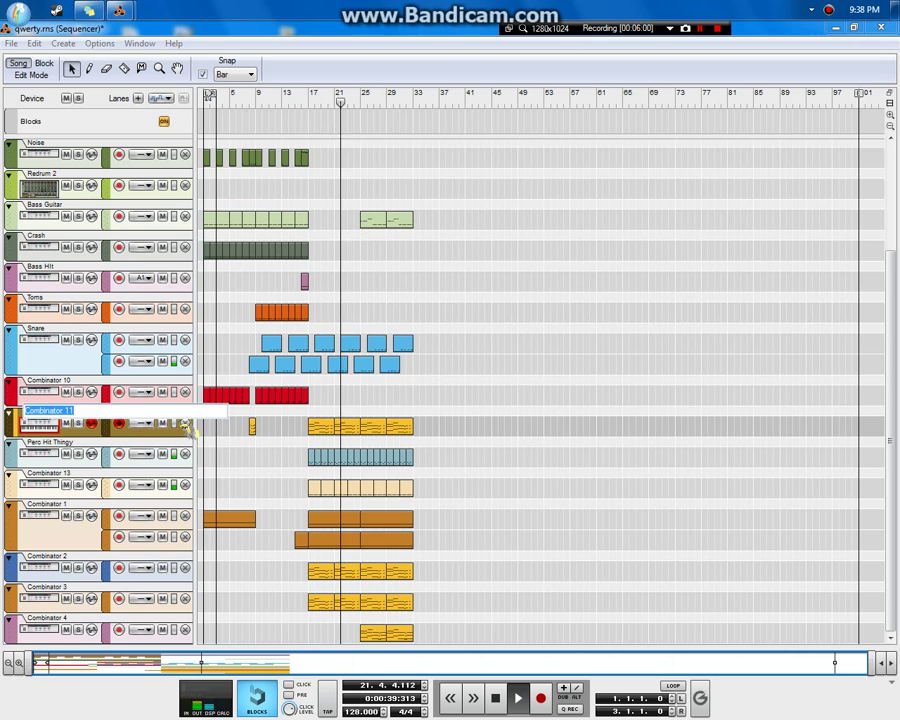
pyautogui.write('Comple')
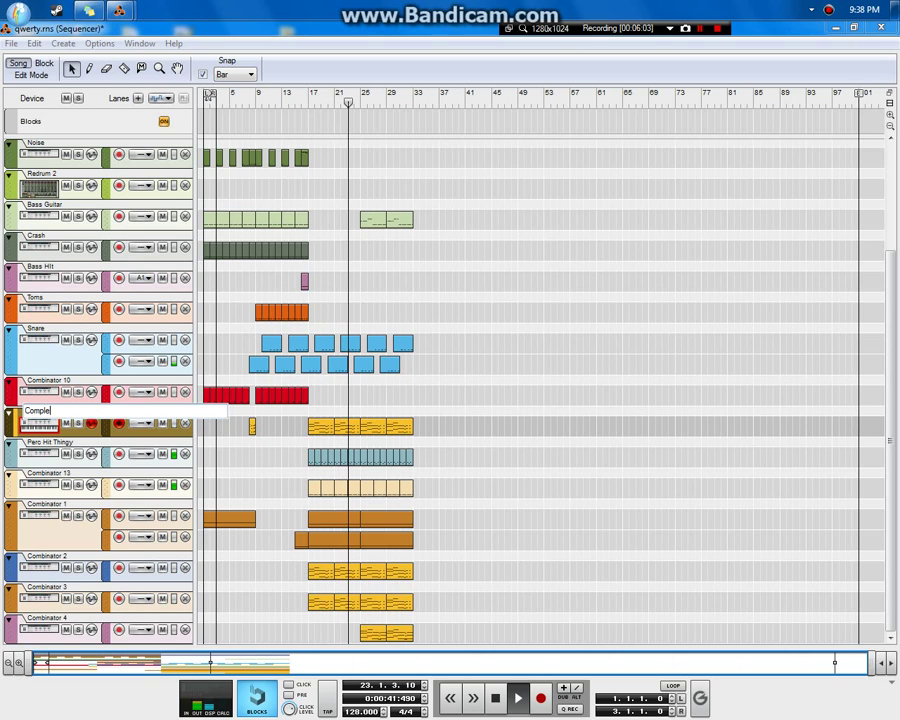
pyautogui.write('xtro Lead')
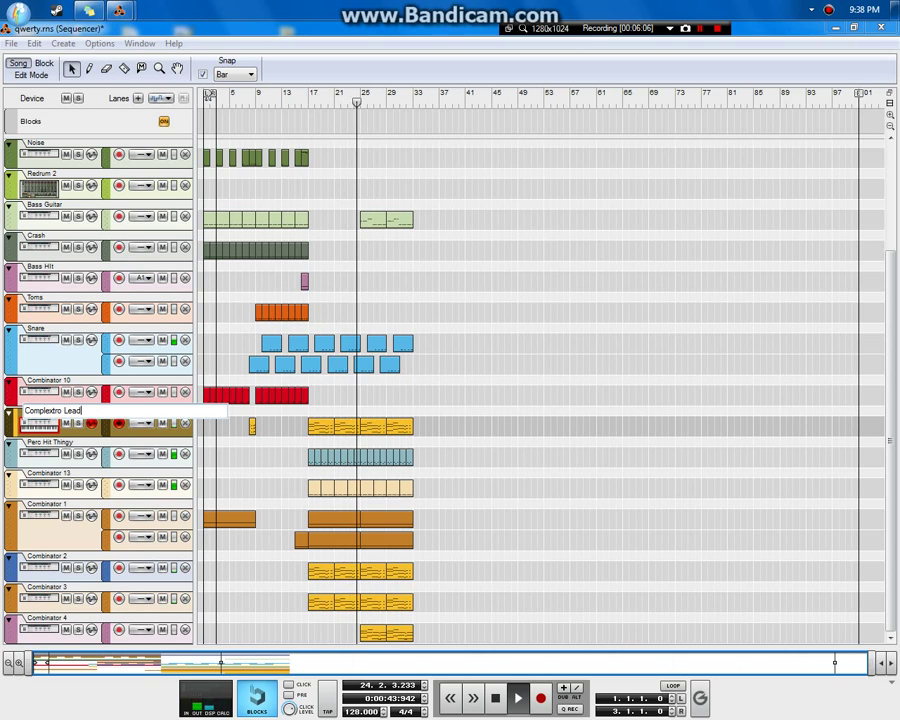
pyautogui.press('Return')
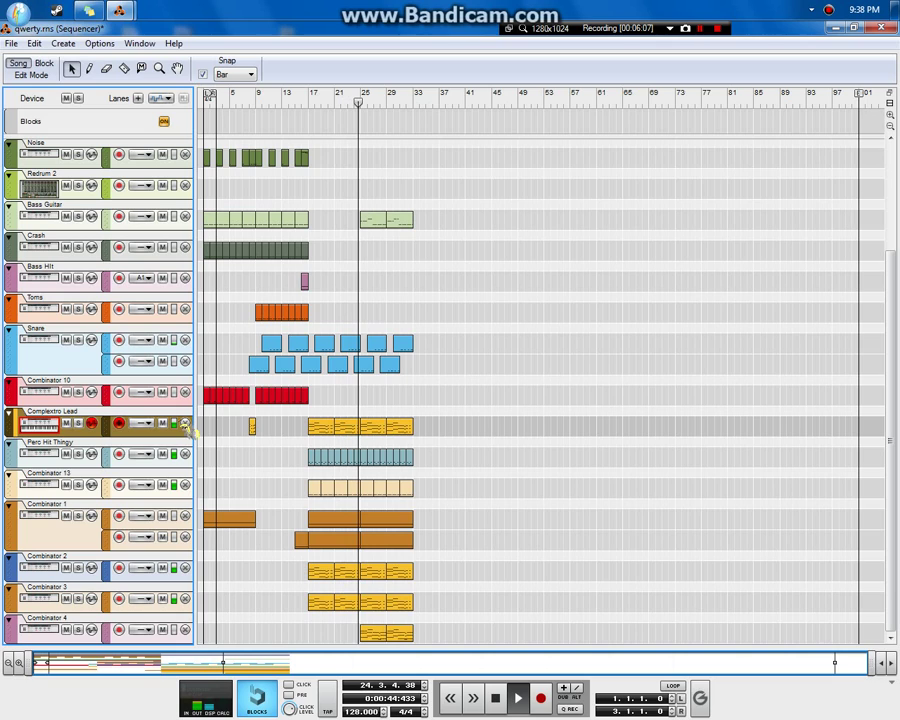
# Rename the Combinator 13 track as Hi Hat.
pyautogui.click(45, 480)
pyautogui.doubleClick(45, 478)
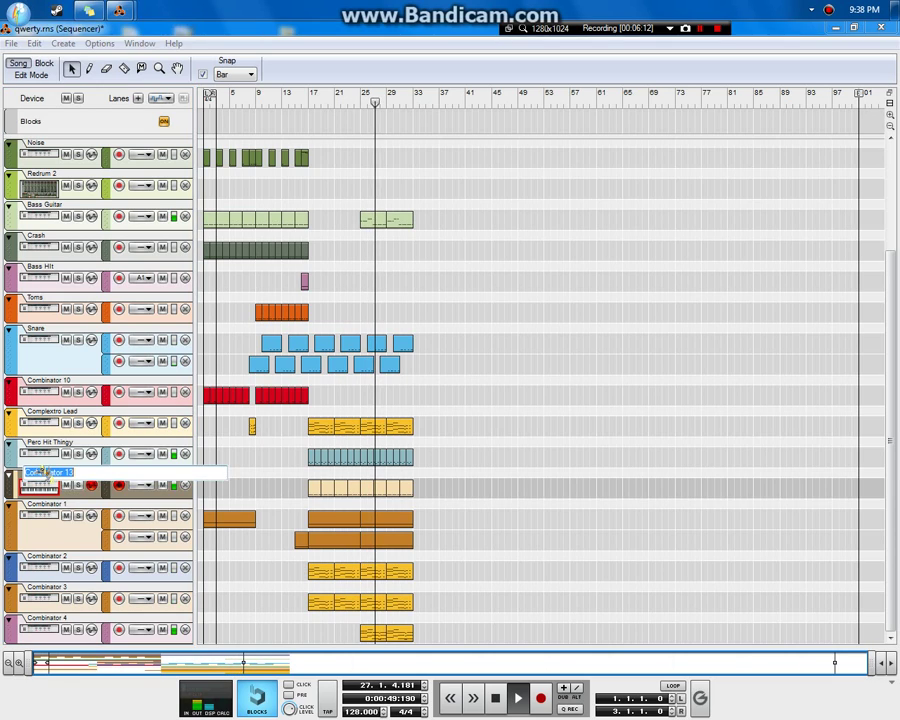
pyautogui.write('Hi Ha')
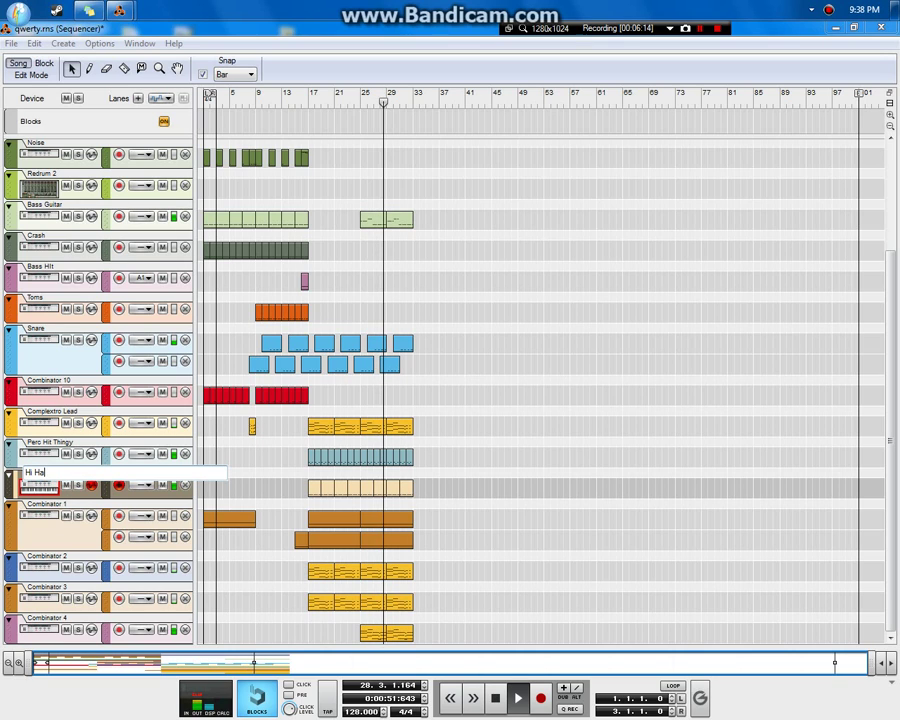
pyautogui.write('t')
pyautogui.press('Return')
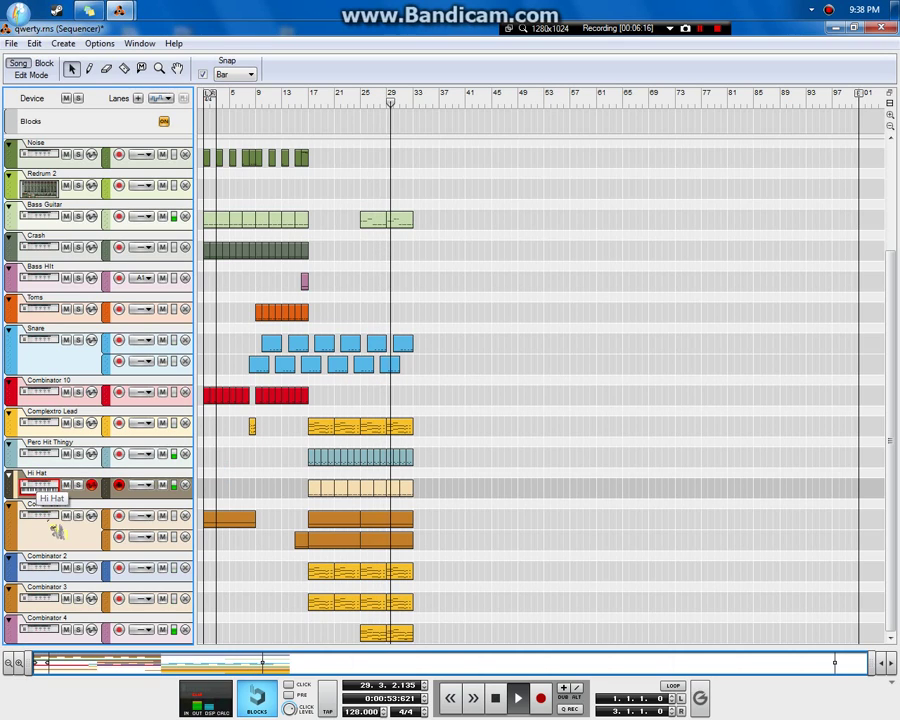
# Rename the Combinator 1 track as FX.
pyautogui.click(66, 517)
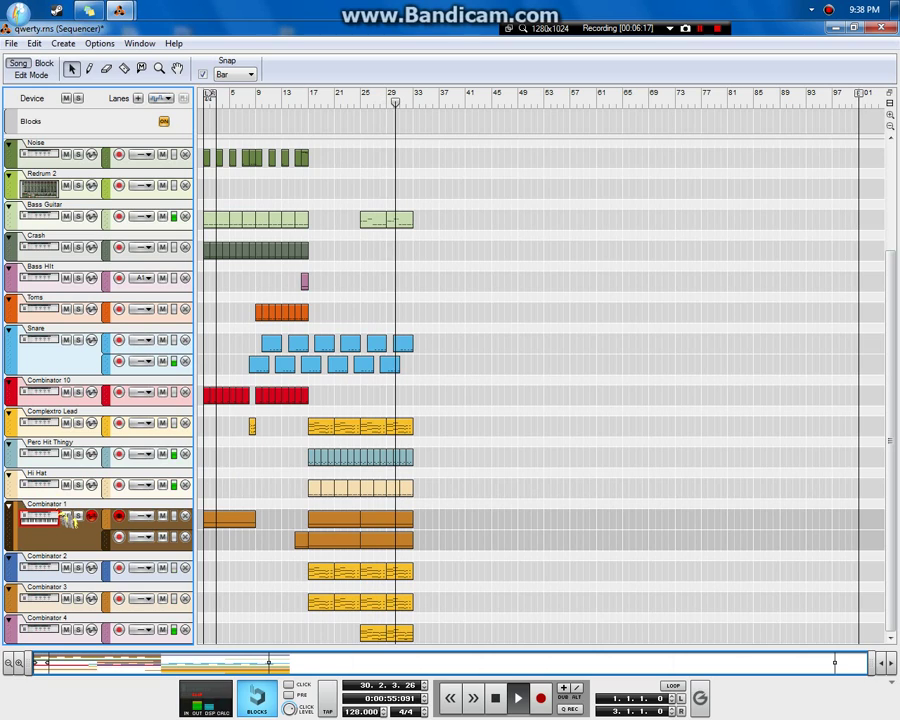
pyautogui.doubleClick(66, 517)
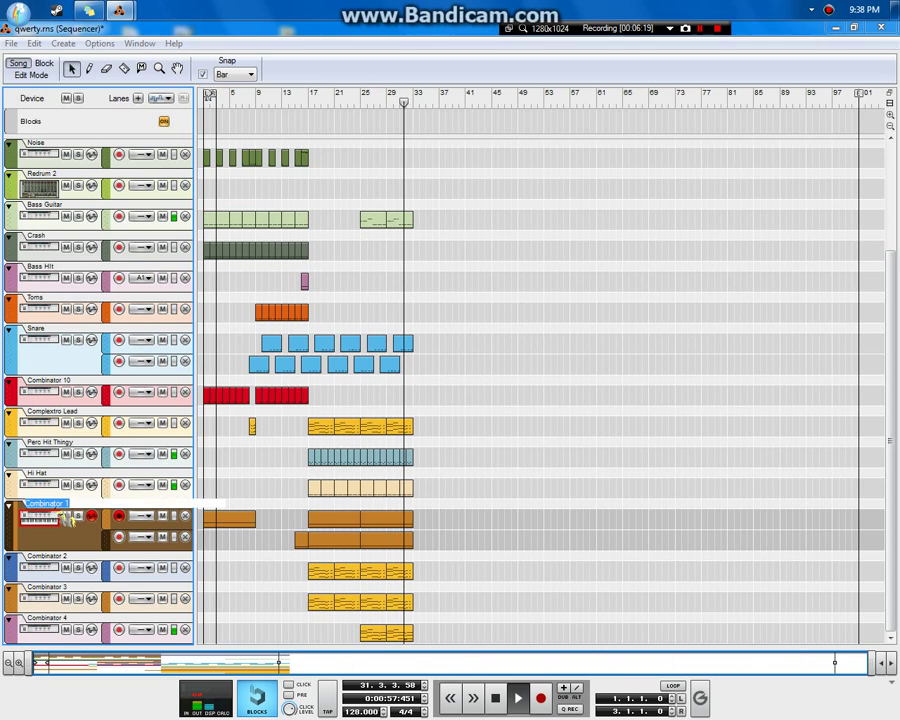
pyautogui.write('FX')
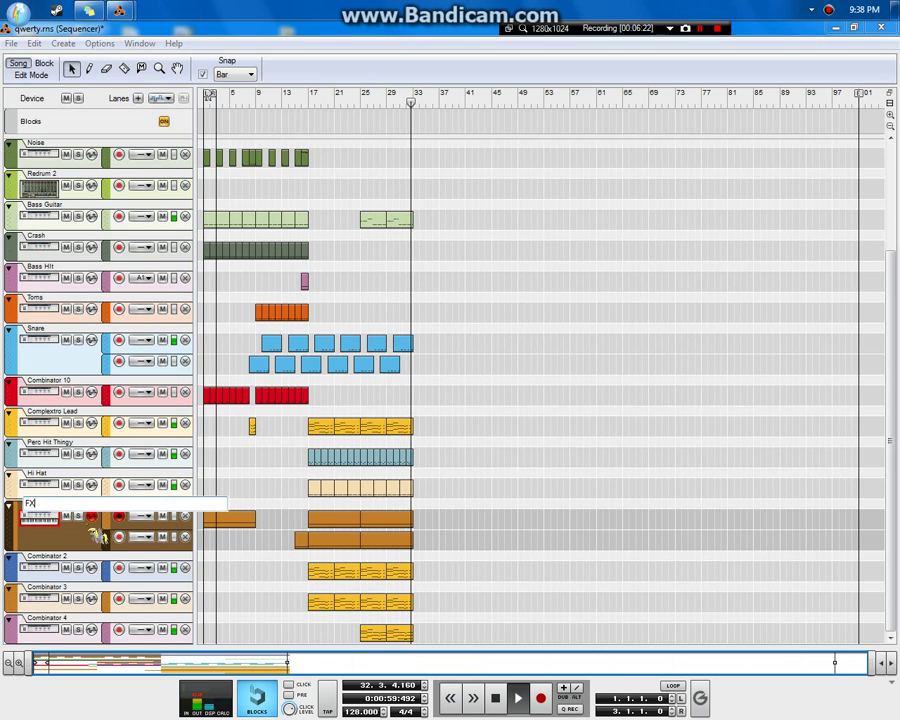
pyautogui.press('Return')
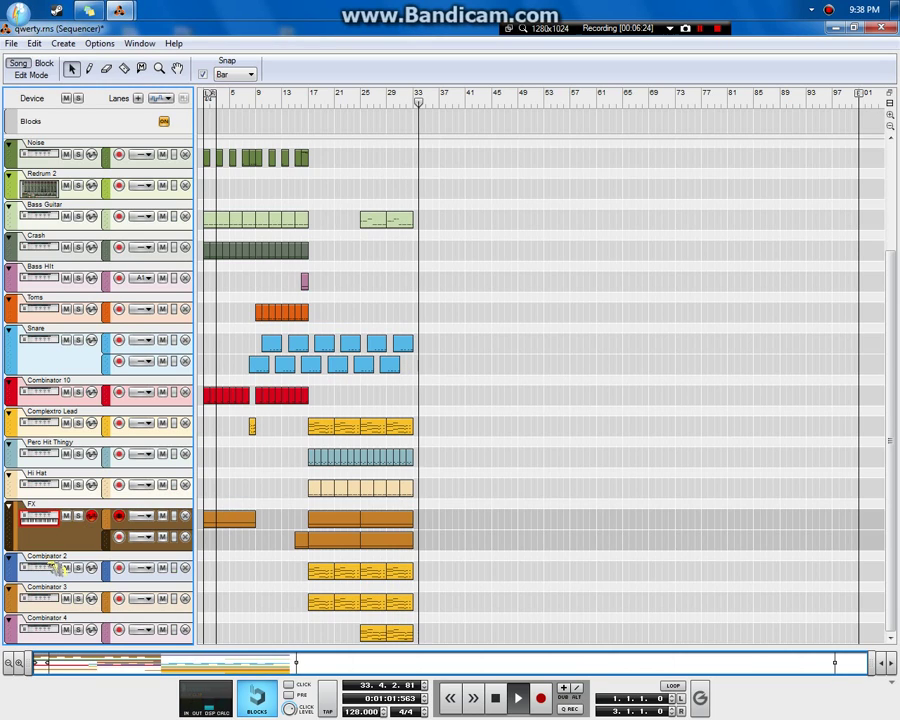
# Rename the Combinator 2 track as Choir.
pyautogui.click(57, 566)
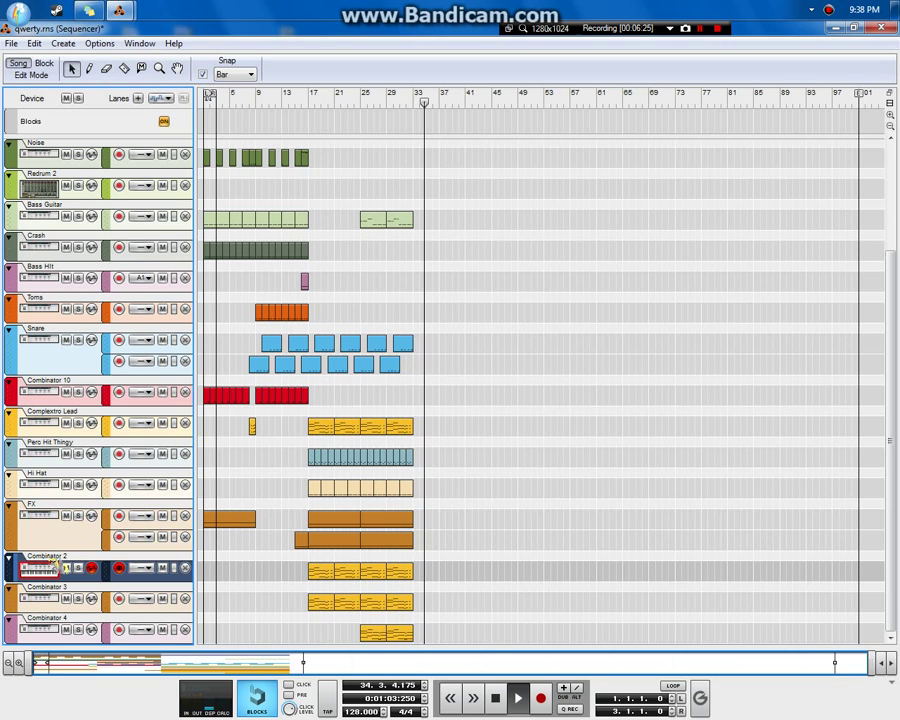
pyautogui.doubleClick(54, 562)
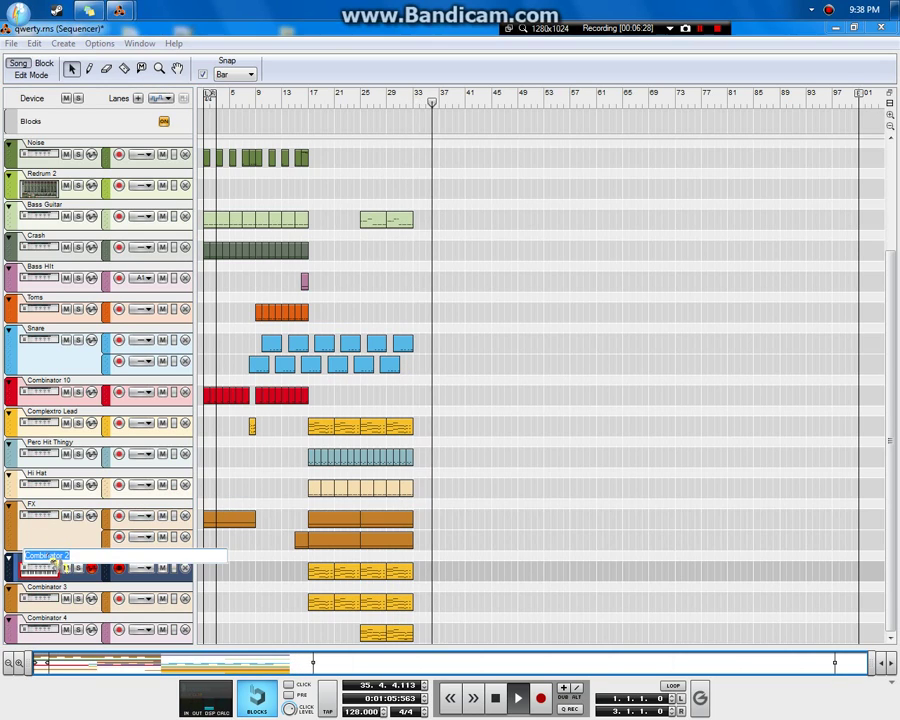
pyautogui.write('Cho')
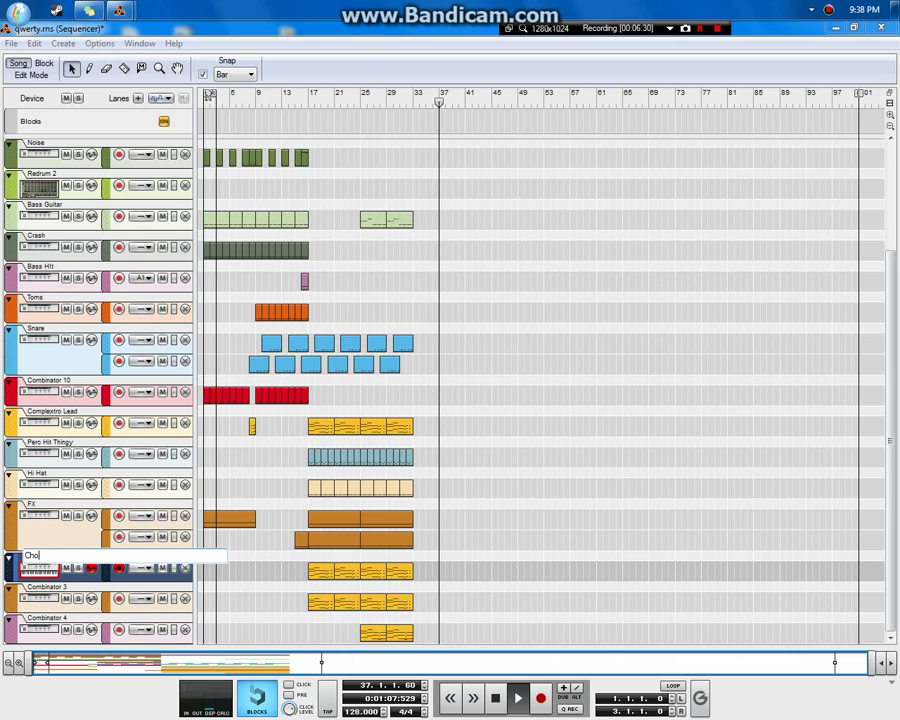
pyautogui.write('ir')
pyautogui.press('Return')
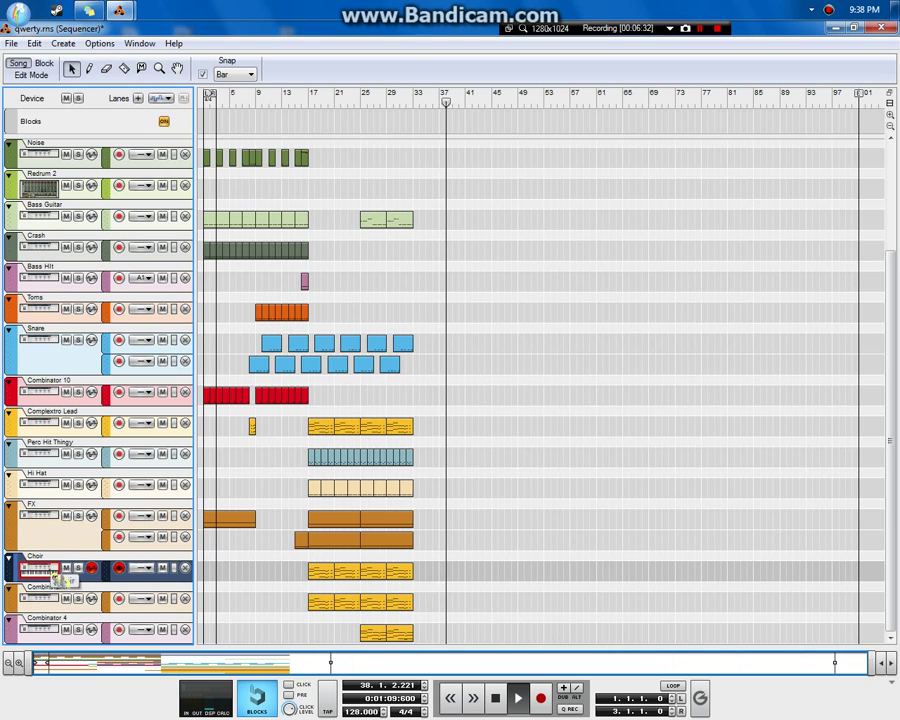
# Rename the Combinator 3 track as Strings.
pyautogui.doubleClick(46, 588)
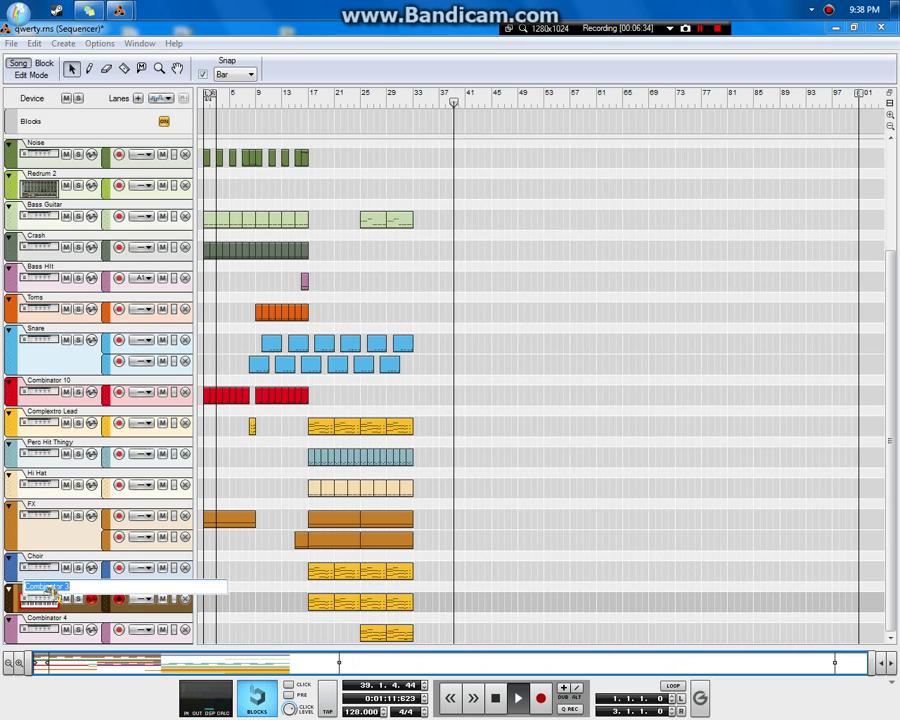
pyautogui.write('Strin')
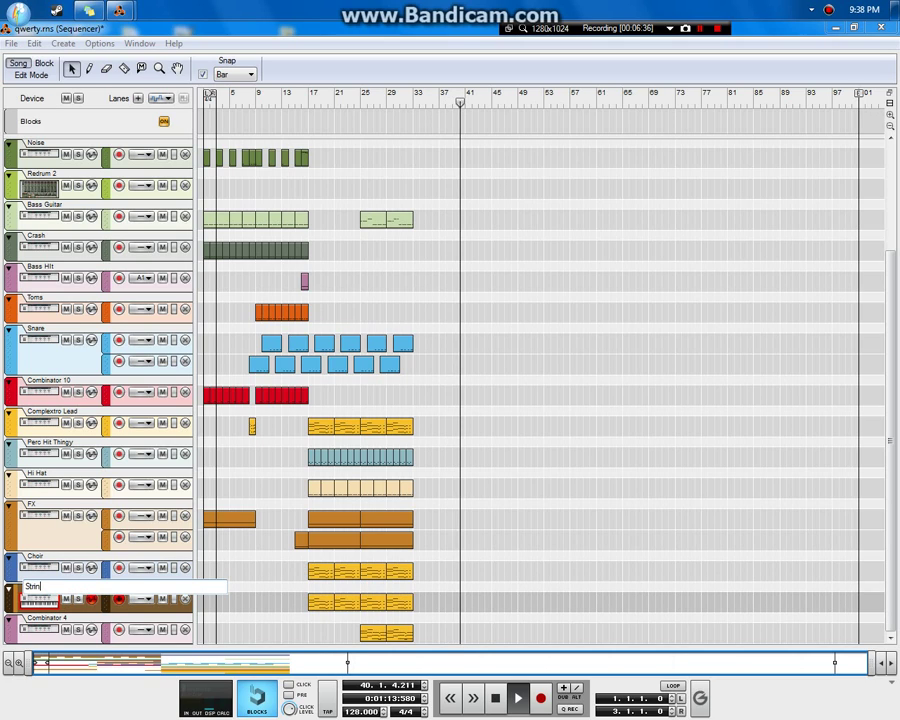
pyautogui.write('gs')
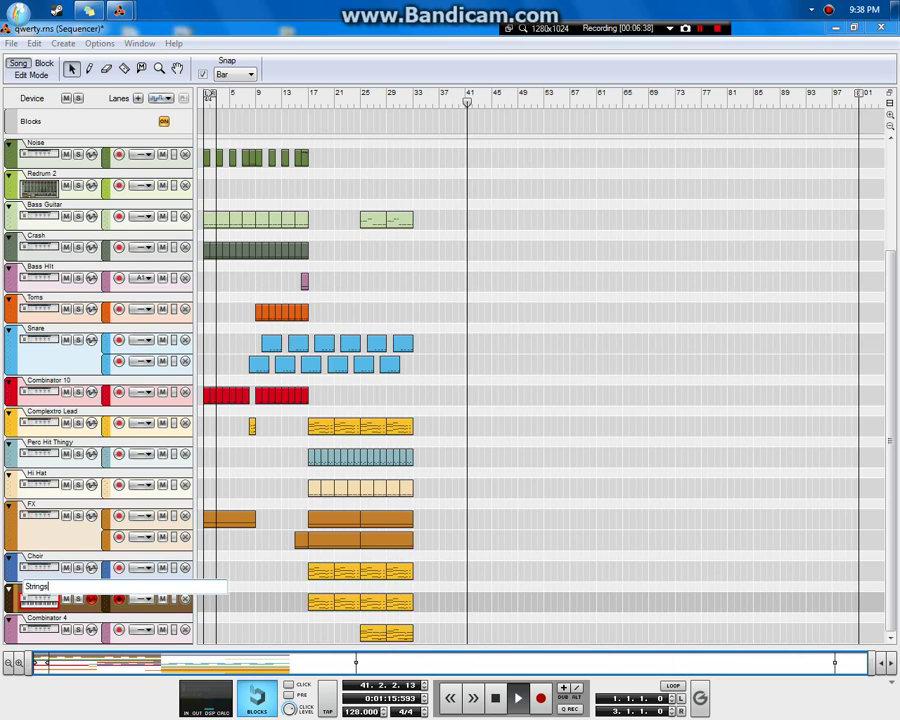
# Rename the Combinator 4 track as Arp.
pyautogui.doubleClick(52, 620)
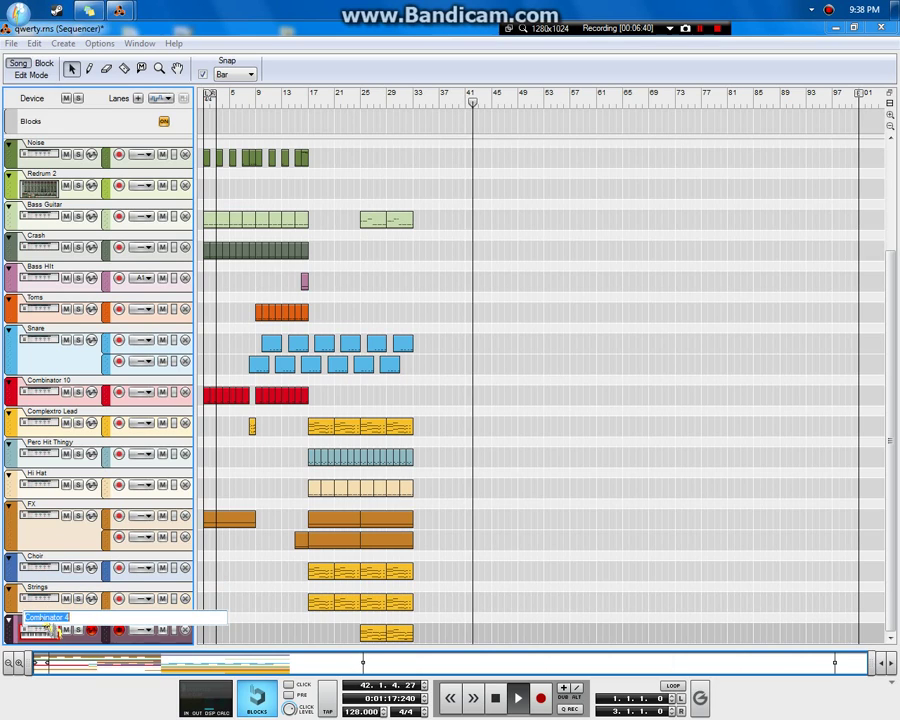
pyautogui.write('Arp')
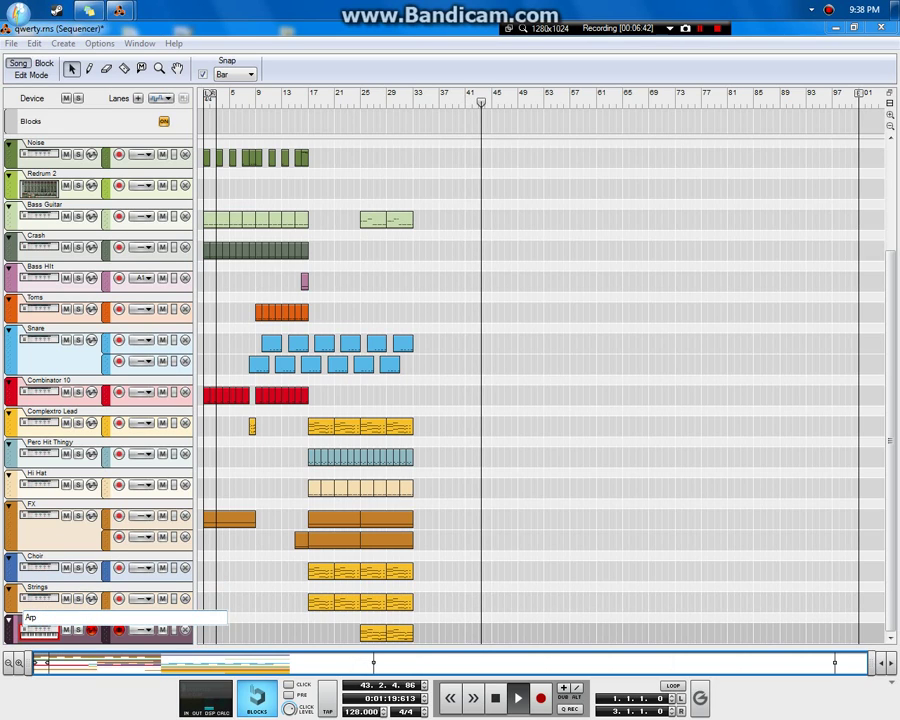
pyautogui.press('Return')
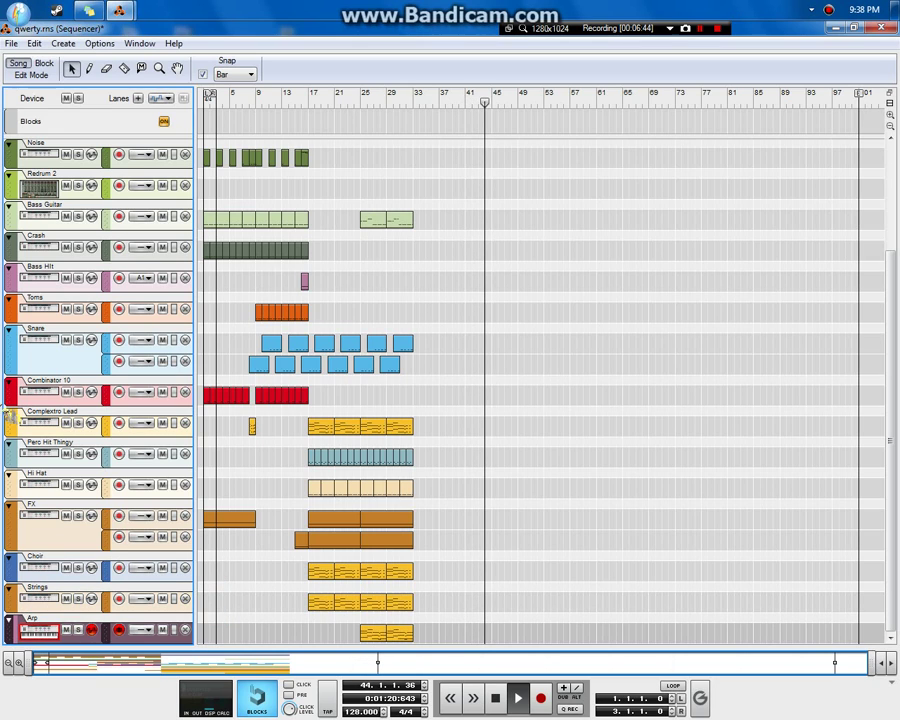
# Rename the Combinator 10 track as Perc whatever.
pyautogui.doubleClick(50, 381)
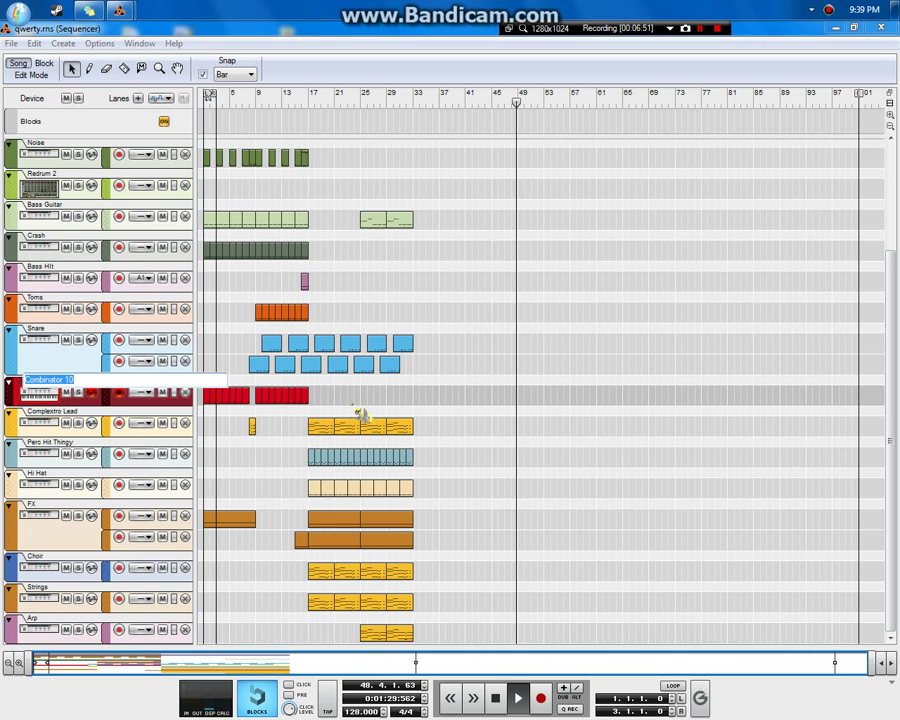
pyautogui.write('Perc')
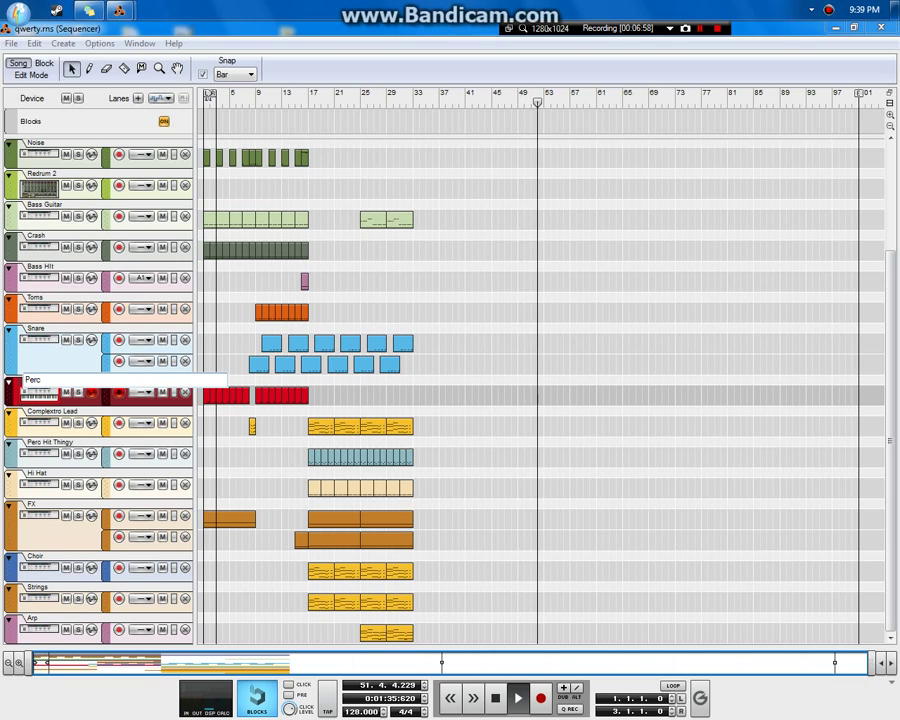
pyautogui.write(' whatever')
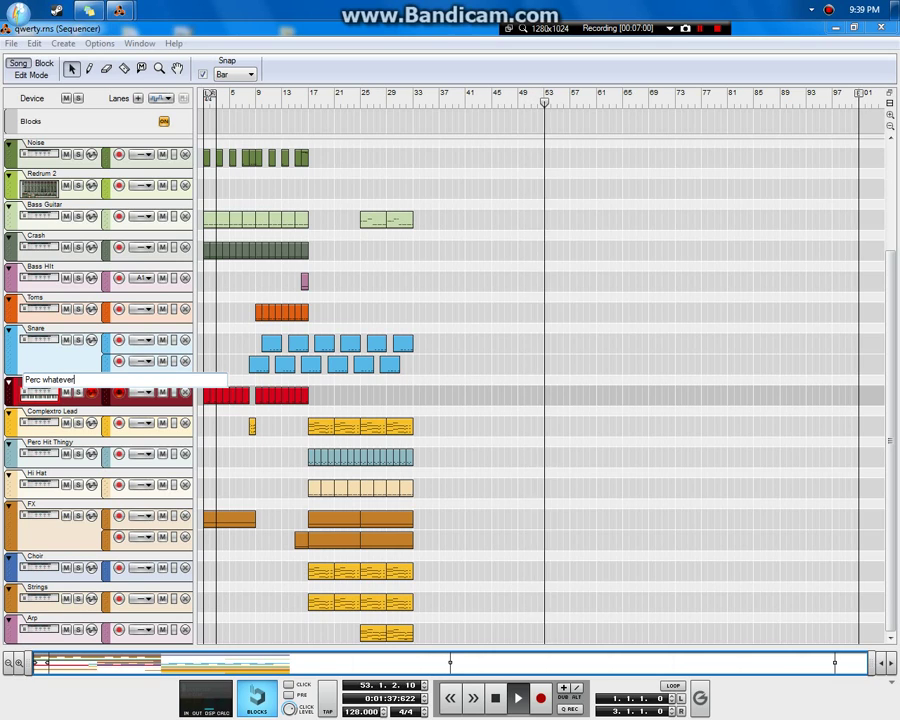
pyautogui.press('Return')
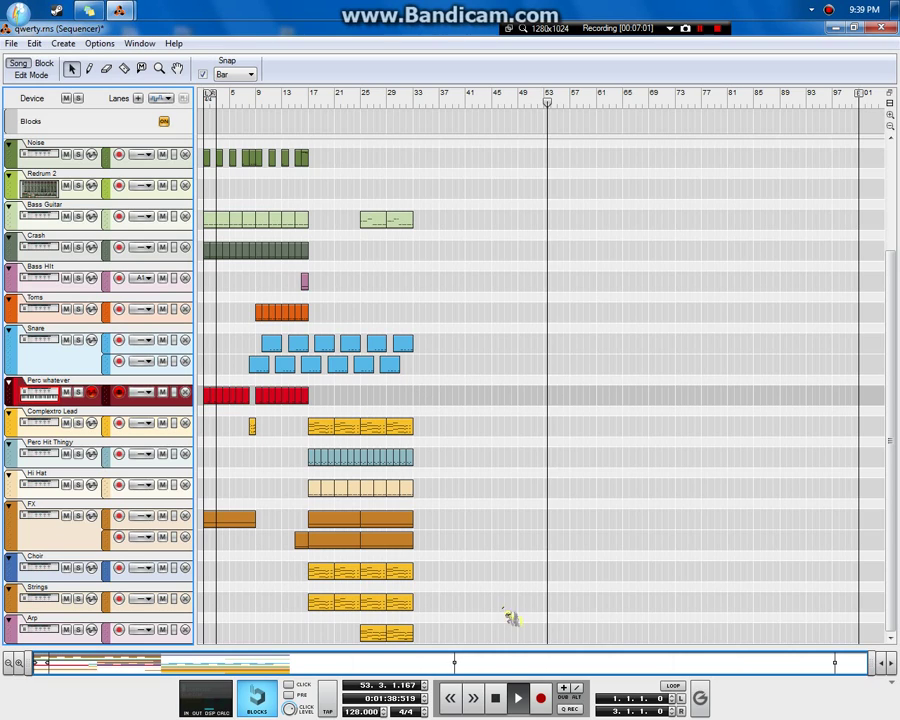
# Play back the song from the beginning and listen again from bar 17.
pyautogui.doubleClick(496, 698)
pyautogui.click(519, 699)
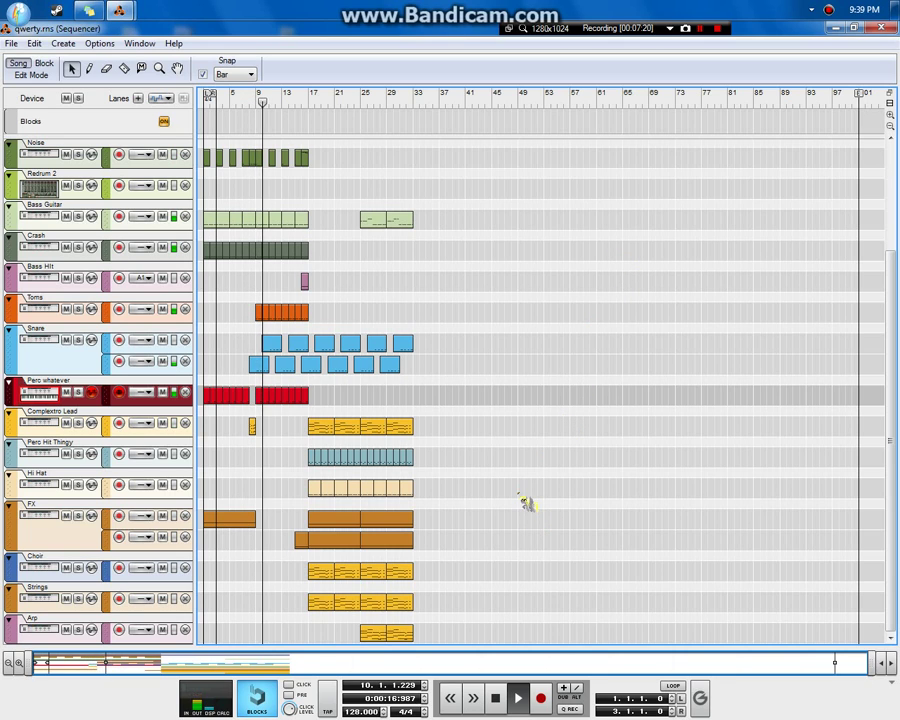
pyautogui.scroll(3, 527, 503)
pyautogui.scroll(-3, 527, 503)
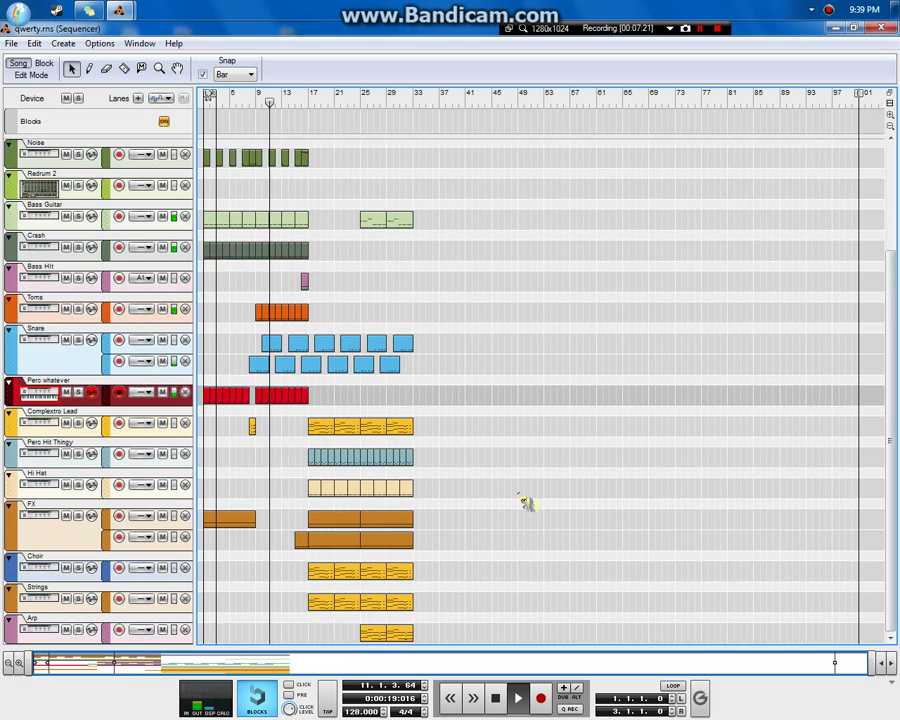
pyautogui.scroll(3, 527, 503)
pyautogui.scroll(-3, 527, 503)
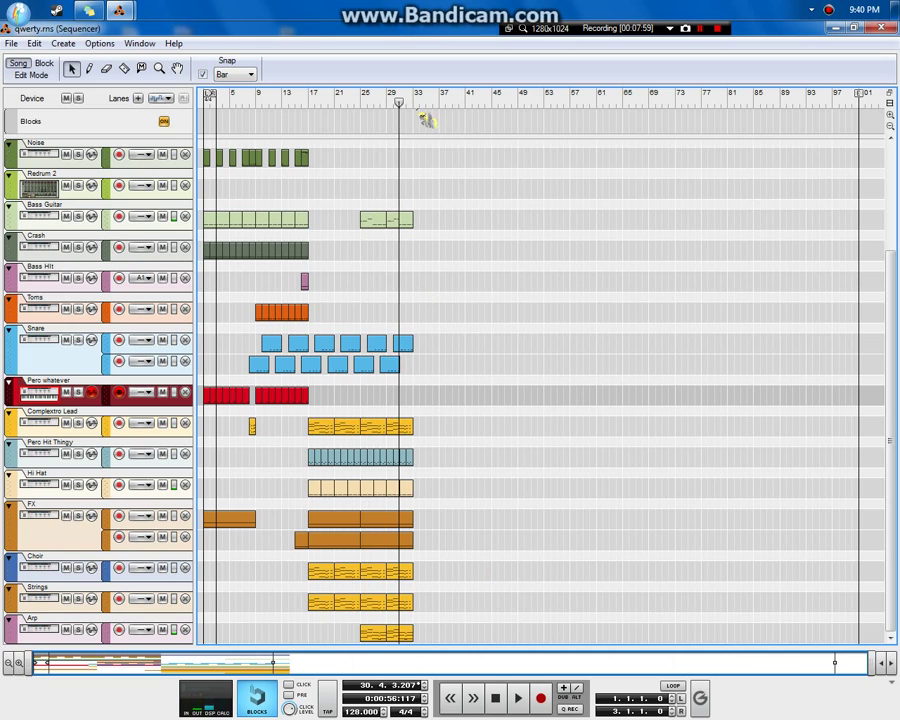
pyautogui.click(318, 117)
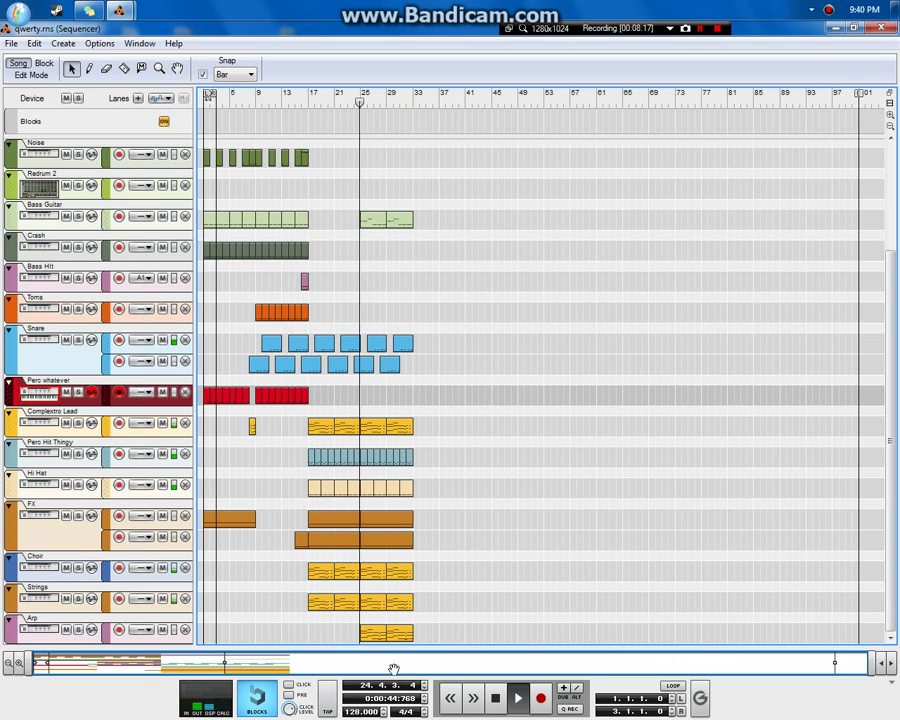
# In the Complextro Lead clip at bar 29, raise the three-note chord starting at 30.4 by two semitones, its lowest note to A2.
pyautogui.click(402, 429)
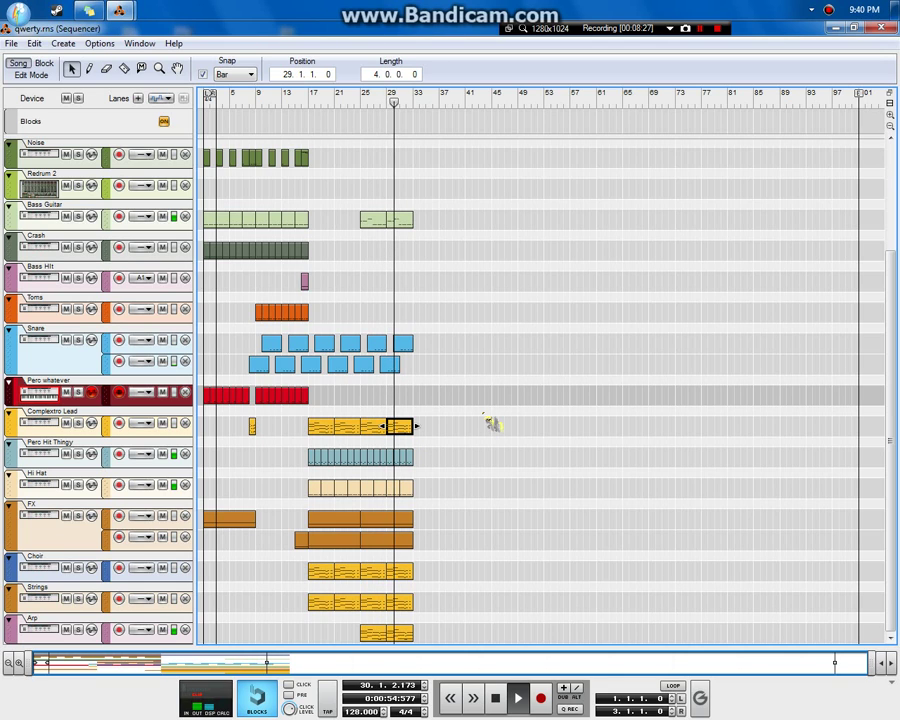
pyautogui.hotkey('ctrl', 'e')
pyautogui.moveTo(826, 220); pyautogui.dragTo(769, 388)
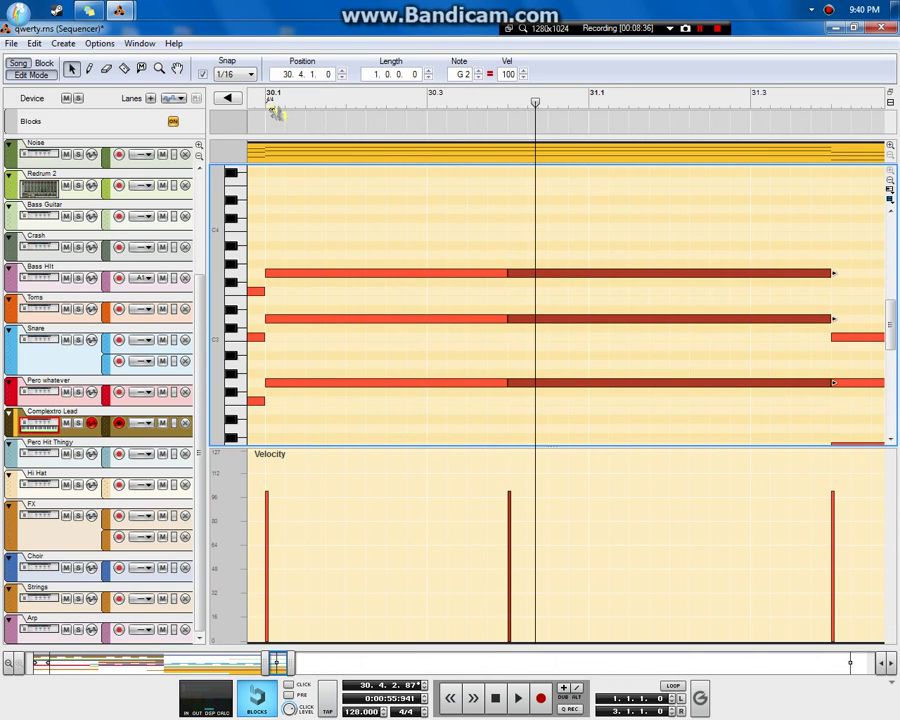
pyautogui.click(277, 113)
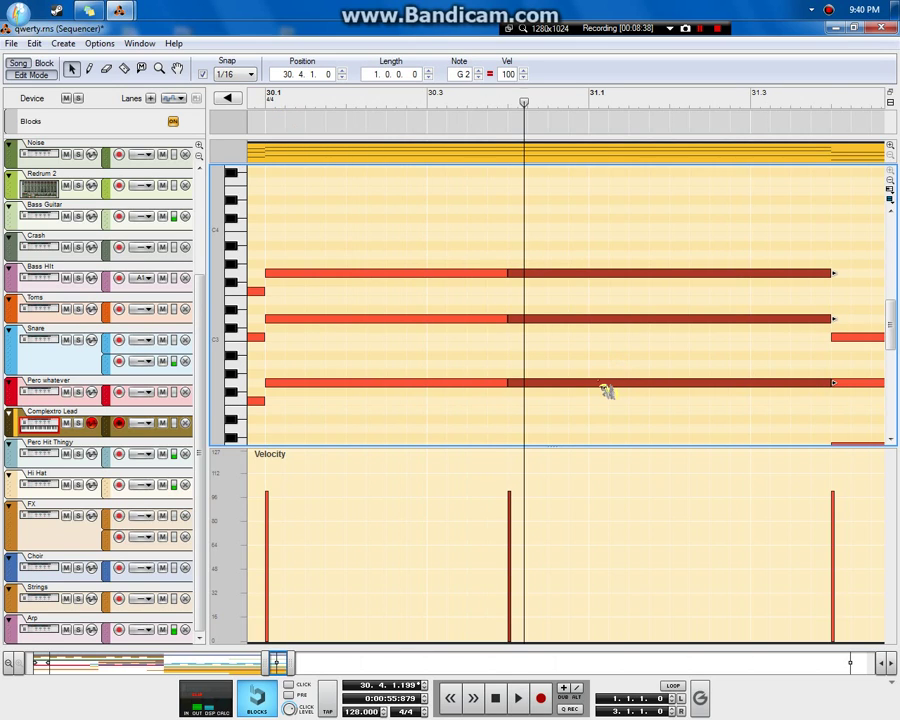
pyautogui.moveTo(600, 382); pyautogui.dragTo(594, 365)
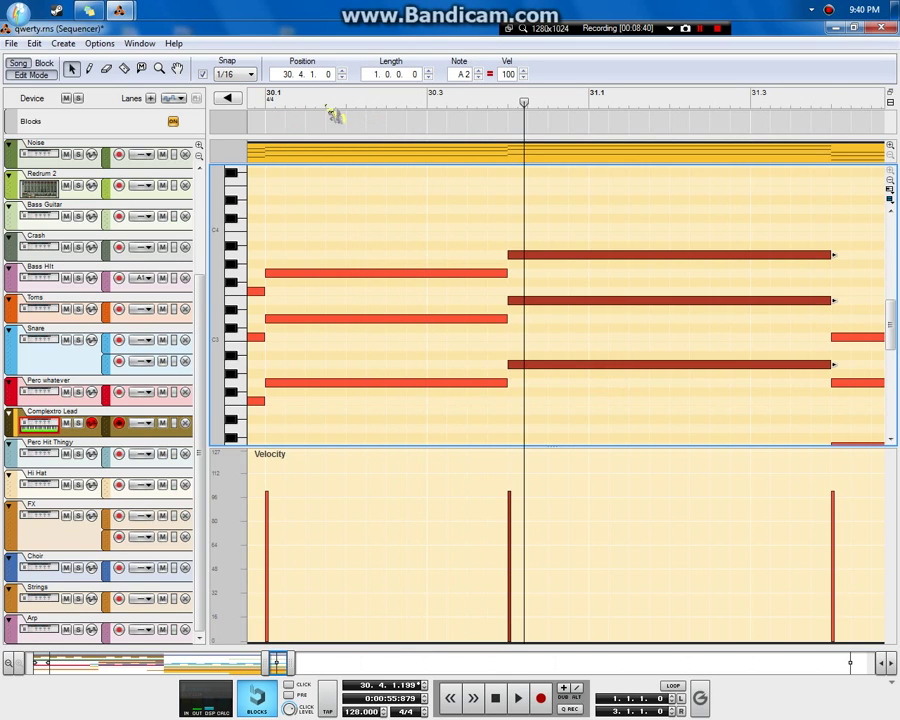
# Play back the edited Complextro Lead chord from about bar 28 and check the clip's notes through bar 32.
pyautogui.press('KP_7')
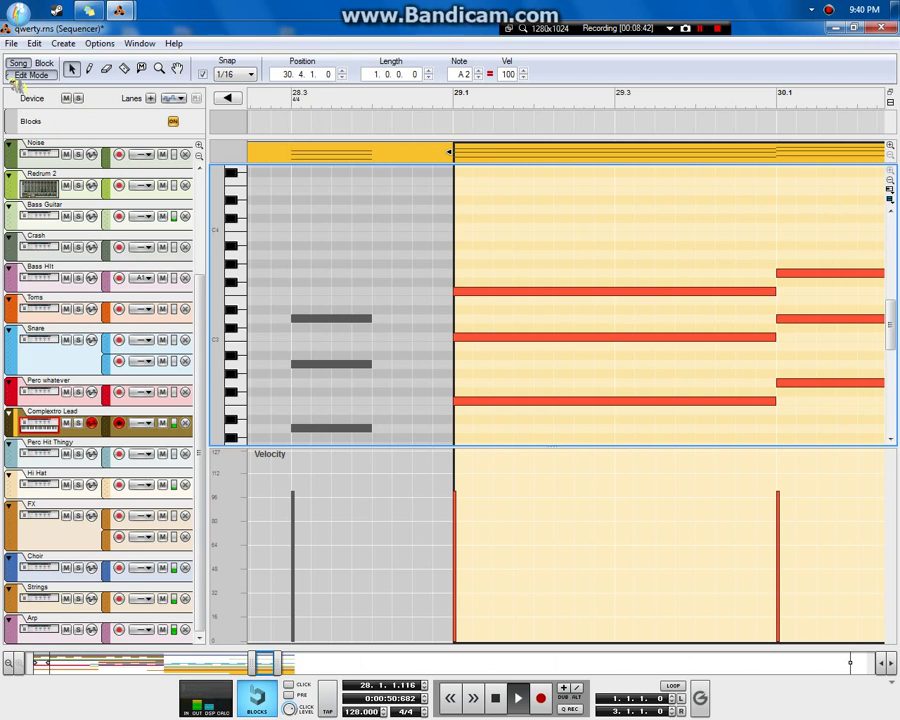
pyautogui.click(22, 78)
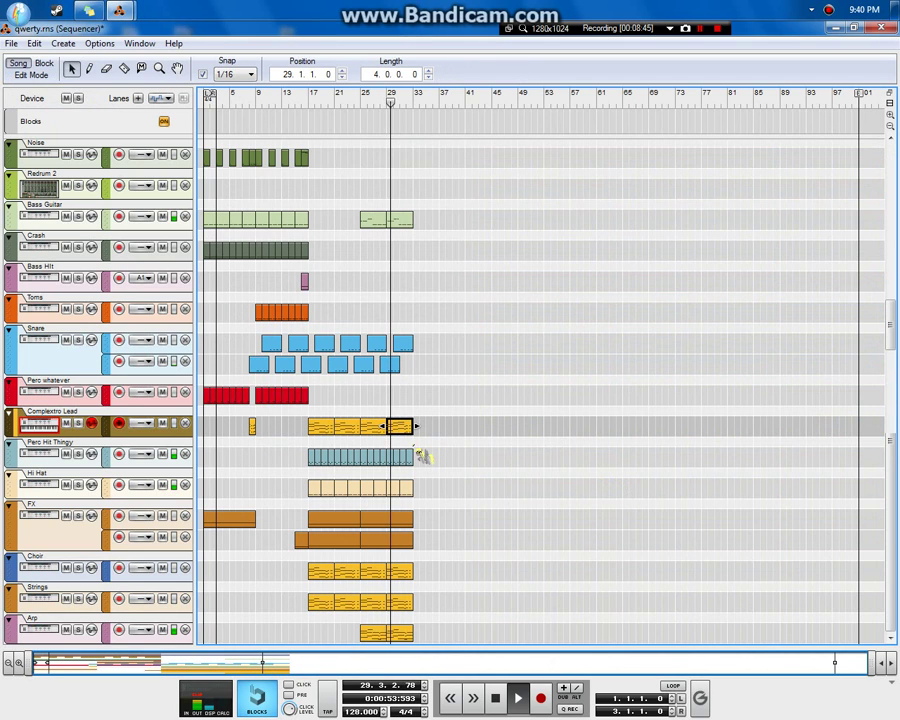
pyautogui.hotkey('ctrl', 'Tab')
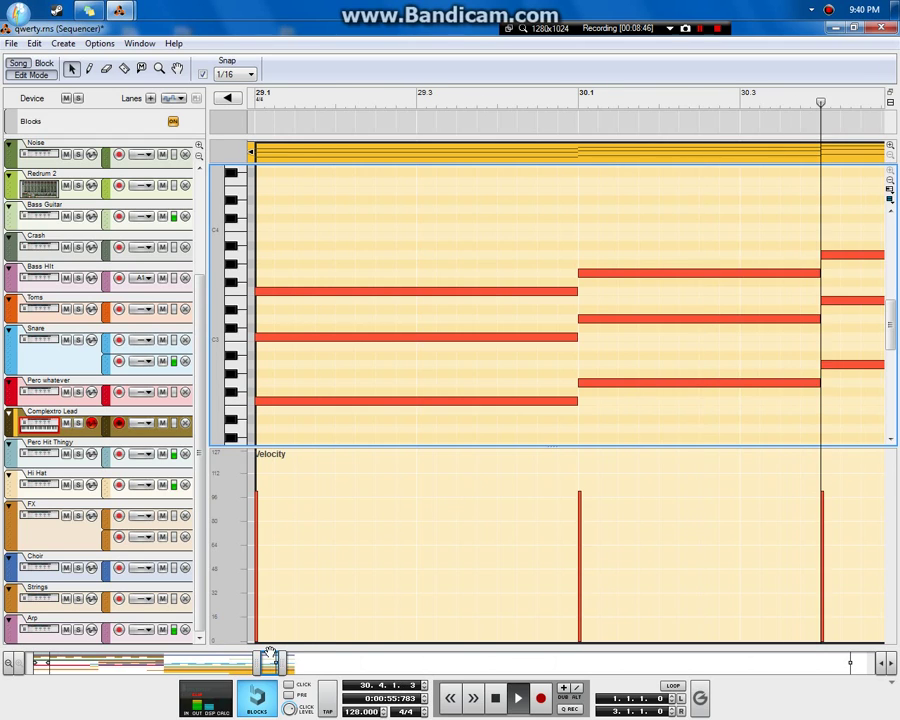
pyautogui.moveTo(270, 655); pyautogui.dragTo(282, 656)
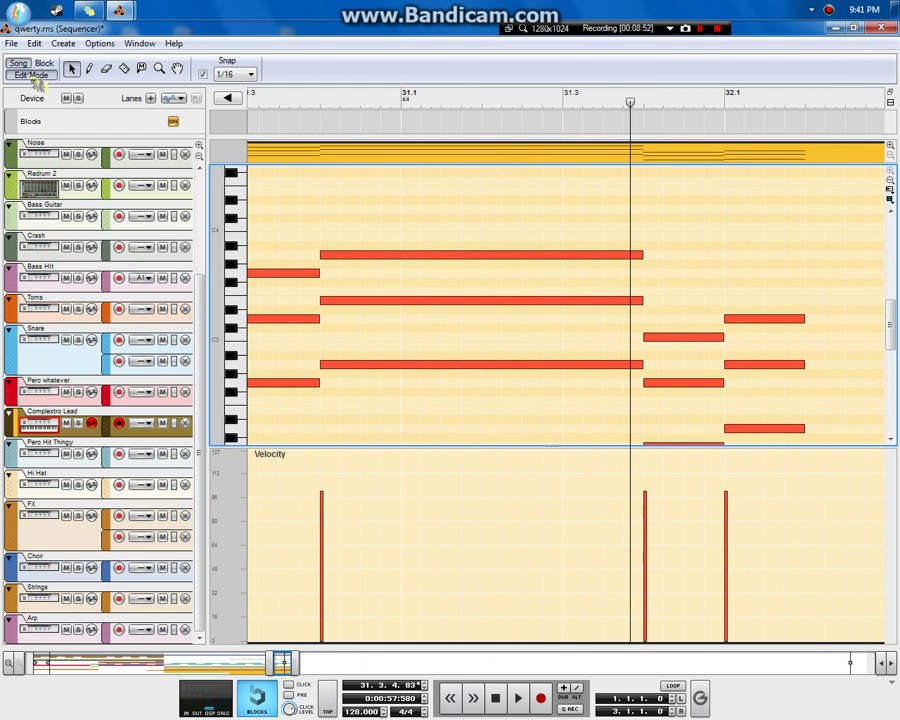
pyautogui.hotkey('ctrl', 'Tab')
# Play back the arrangement from bar 17 and stop in bar 32.
pyautogui.click(311, 106)
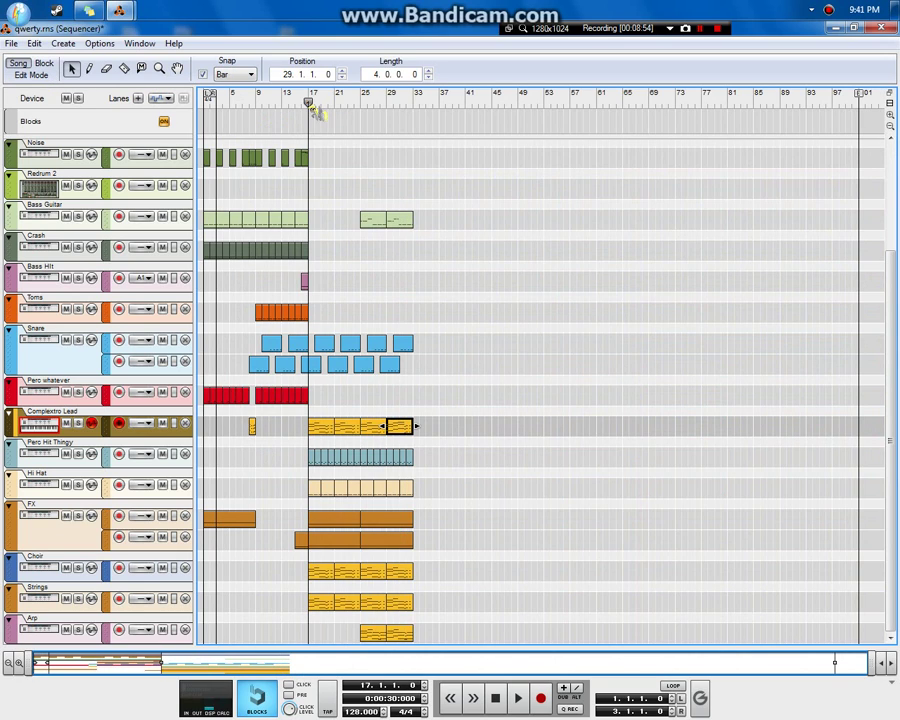
pyautogui.press('space')
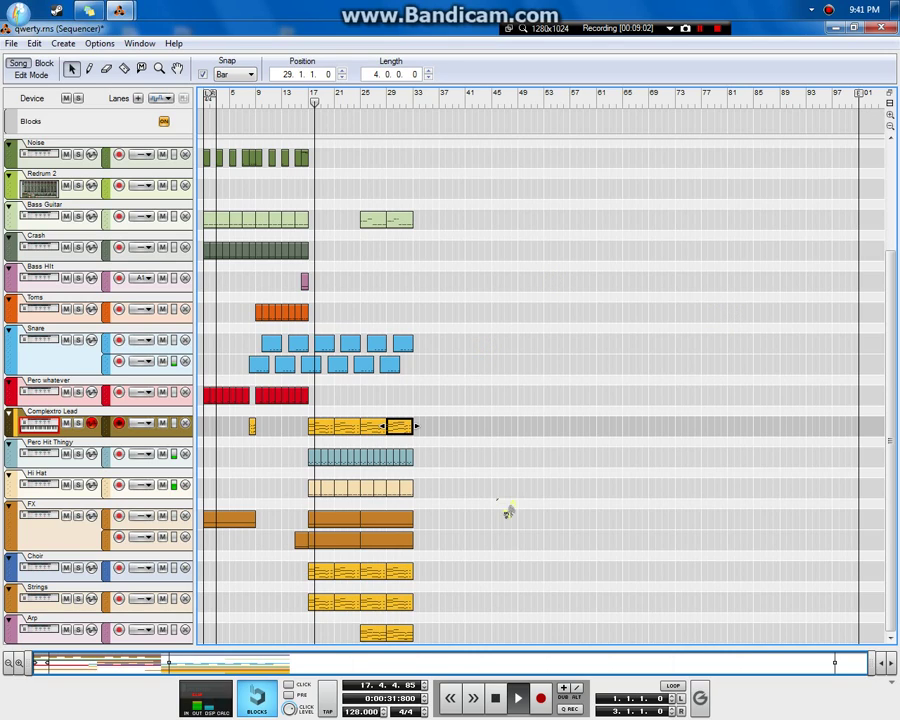
pyautogui.click(508, 699)
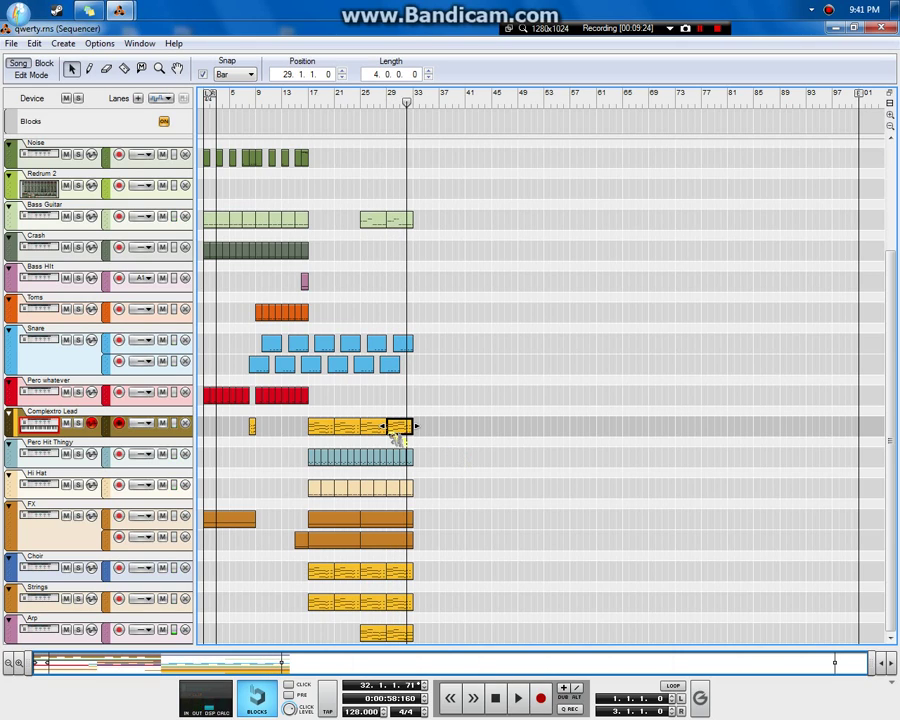
# Replay from bar 29 and examine the notes at the end of the last Complextro Lead clip.
pyautogui.click(395, 110)
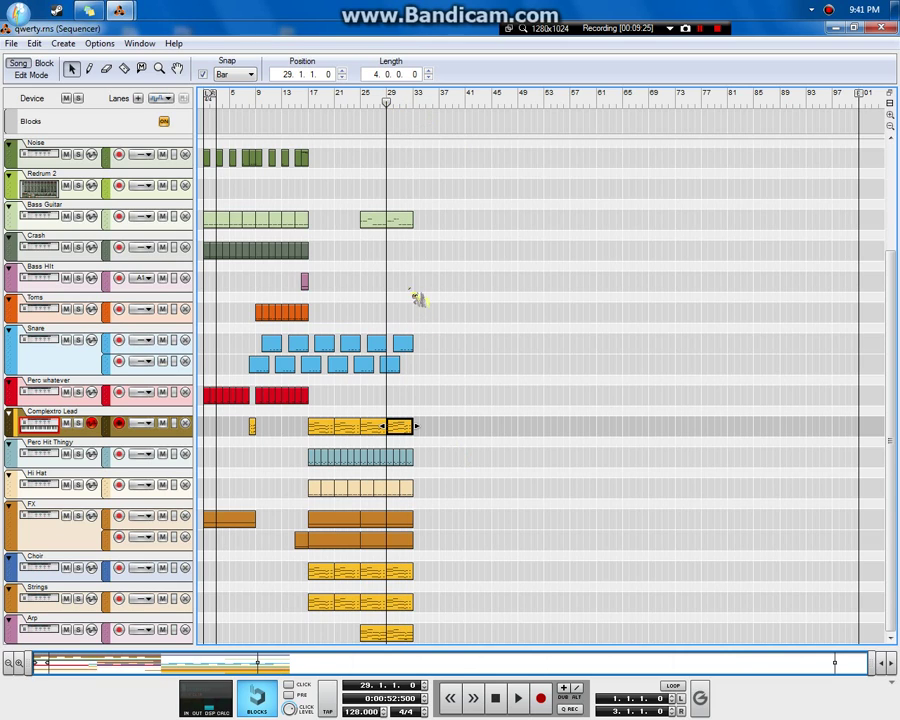
pyautogui.press('space')
pyautogui.doubleClick(406, 430)
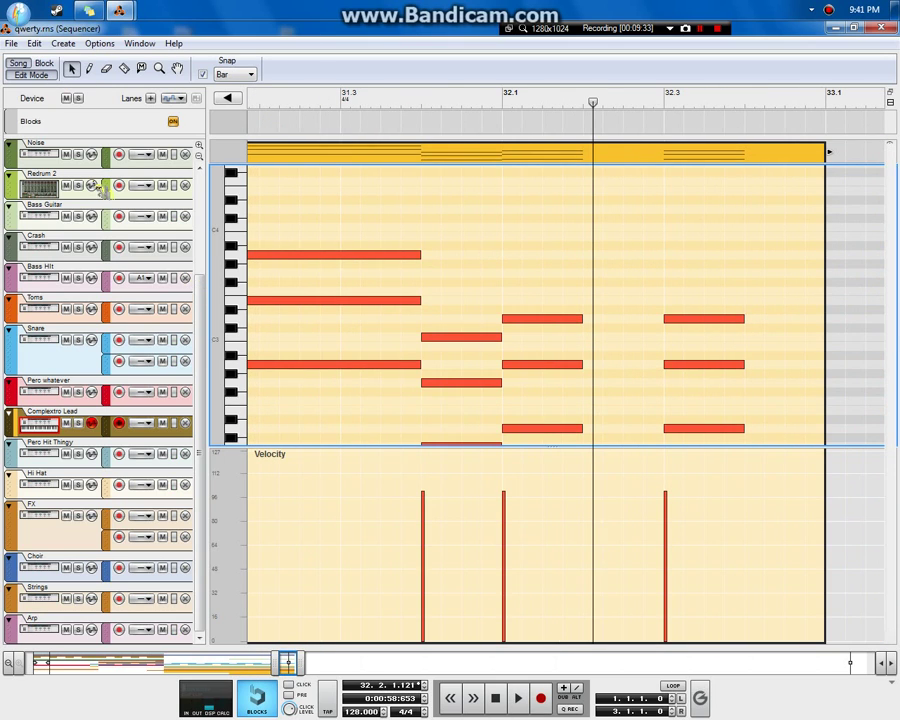
pyautogui.click(40, 77)
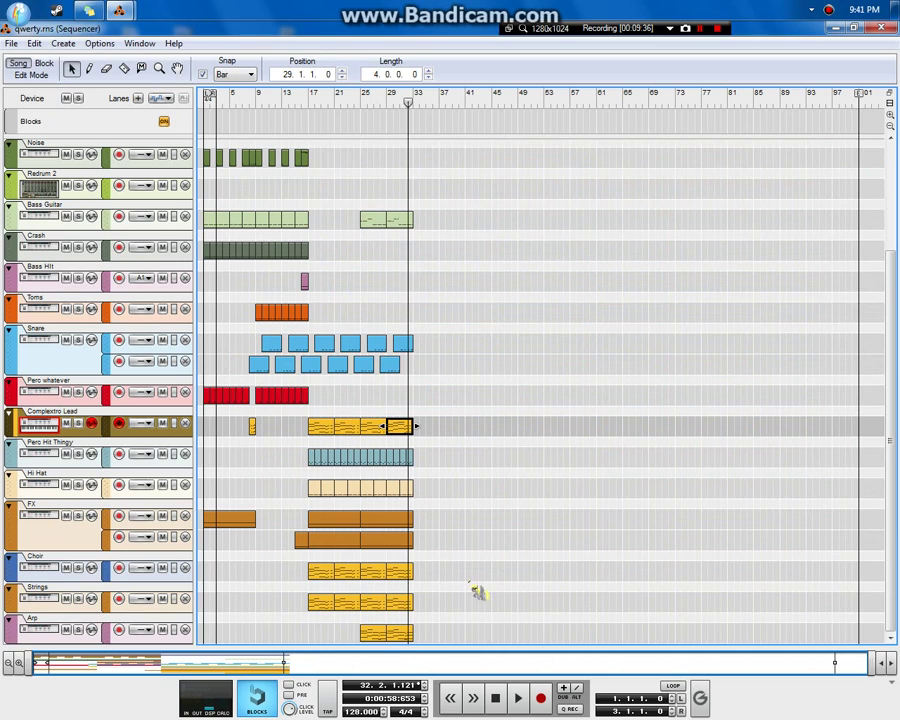